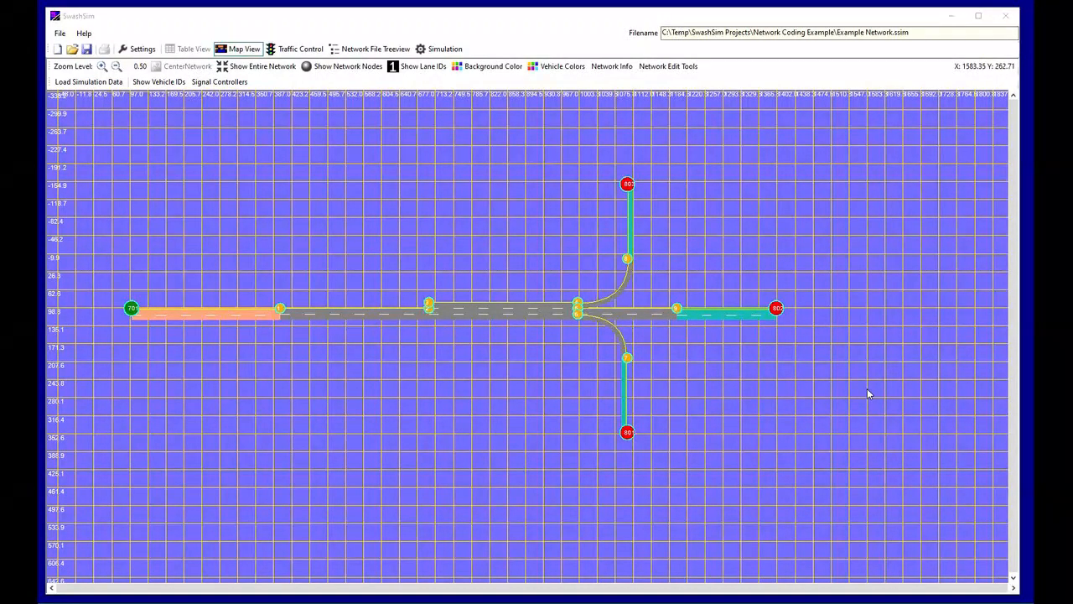
Display the network information and the network edit tools for the example network
click(602, 70)
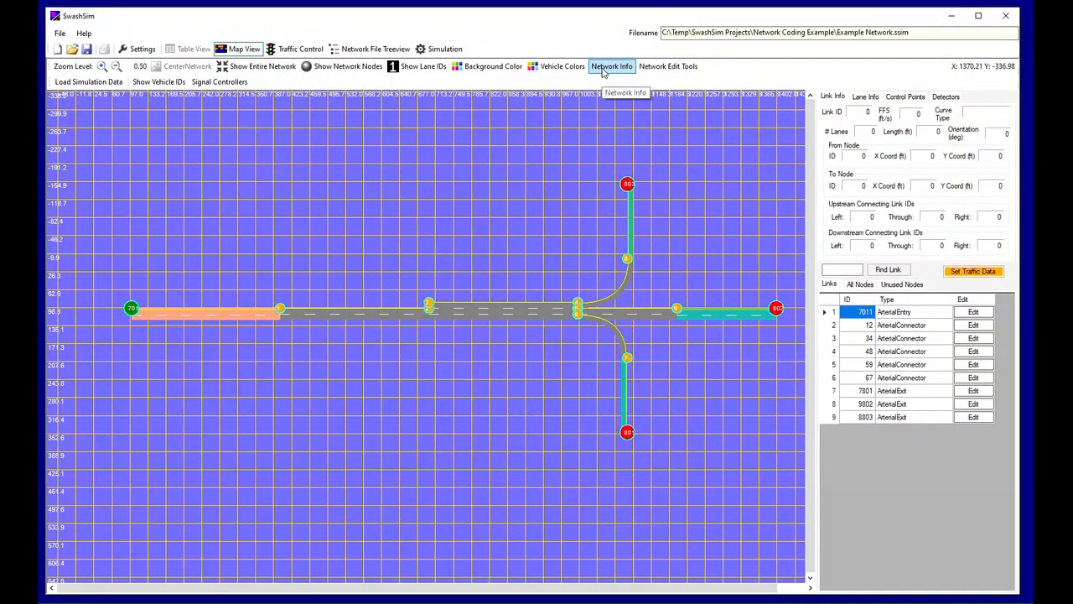
click(688, 71)
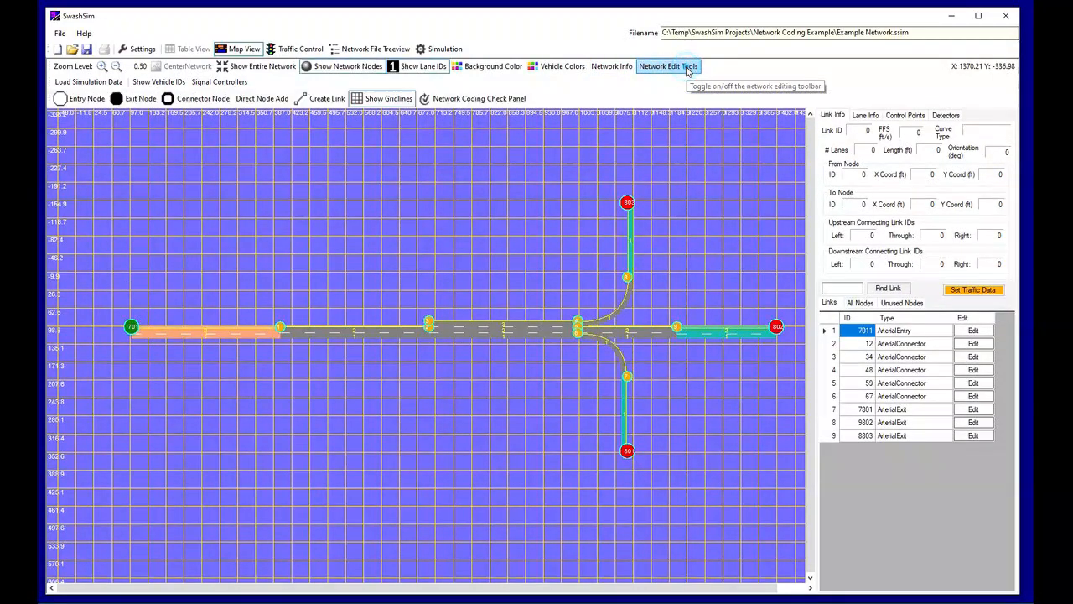
Run the check for network coding errors and warnings, read through its messages, and hide the check panel
click(510, 103)
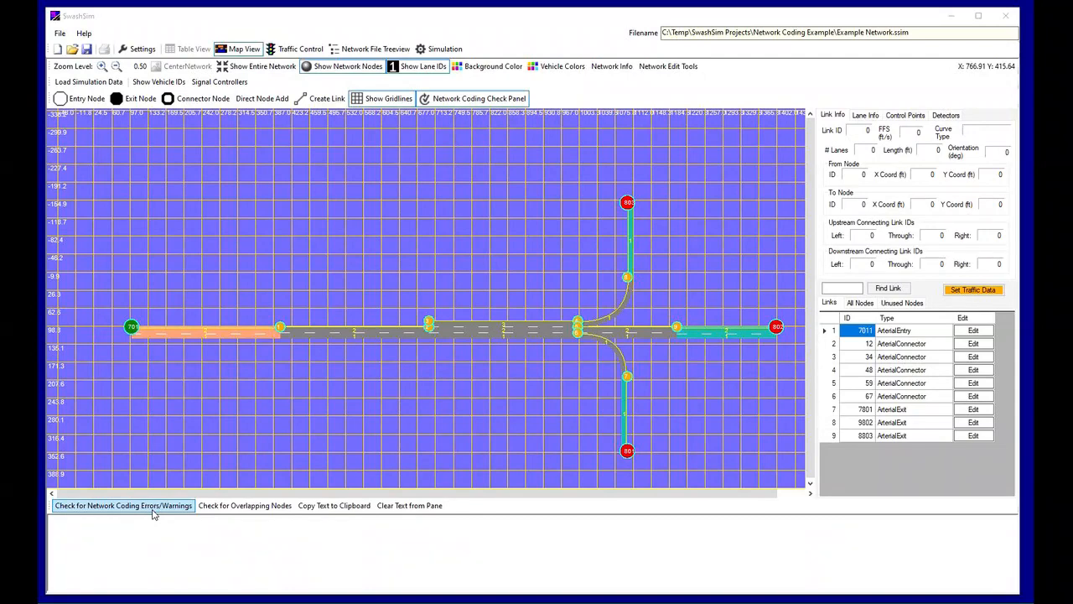
click(151, 509)
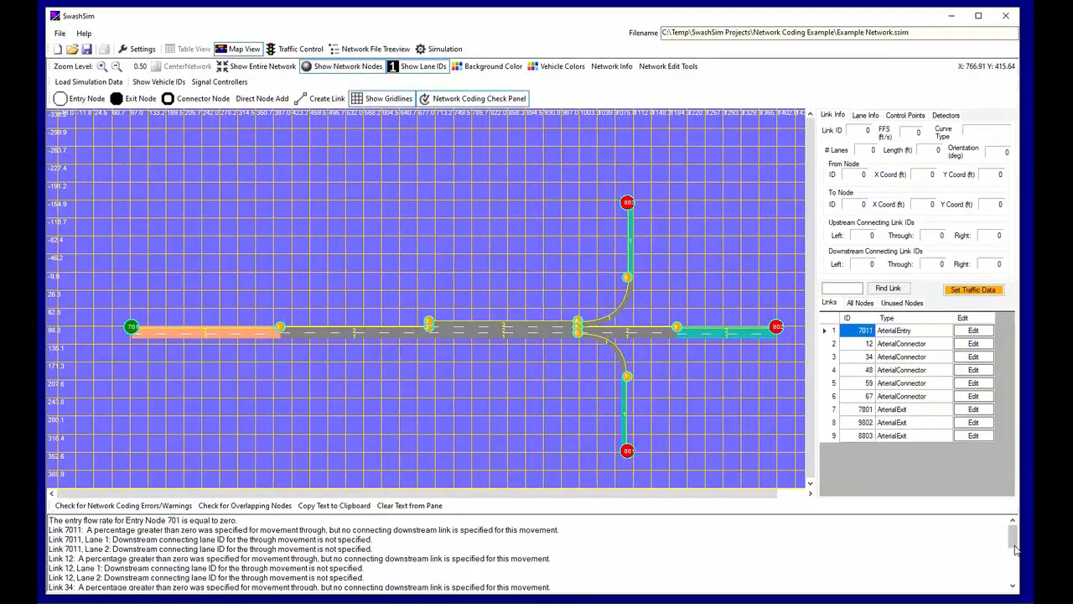
drag(1014, 542, 1007, 598)
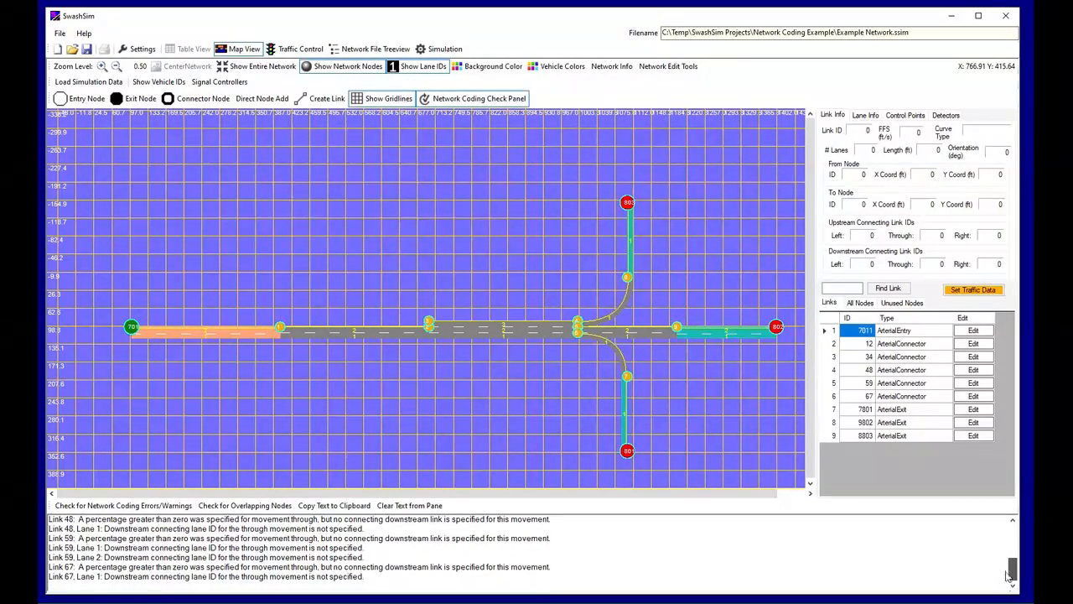
scroll(476, 563, up, 4)
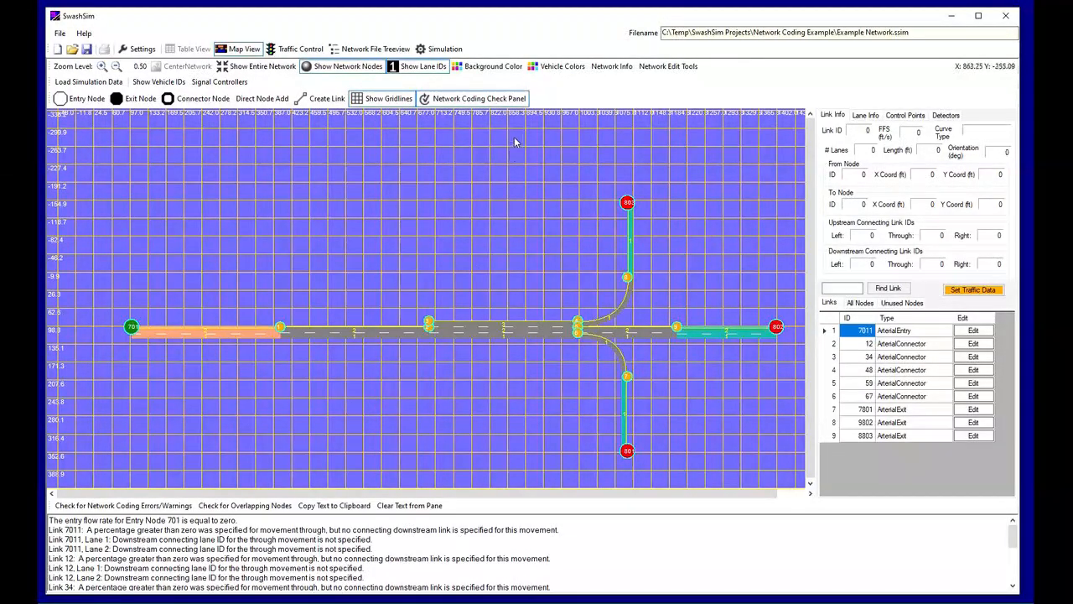
click(508, 99)
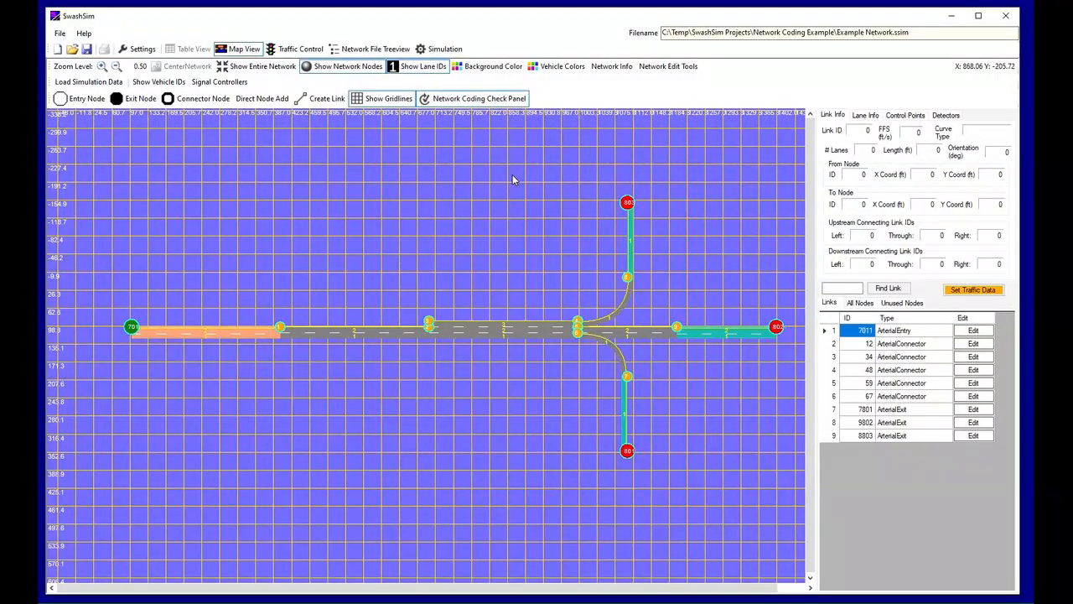
Consult the Connecting Link IDs table on the SwashSim wiki's Network Structure page in the browser, and return to SwashSim
drag(1072, 83, 435, 37)
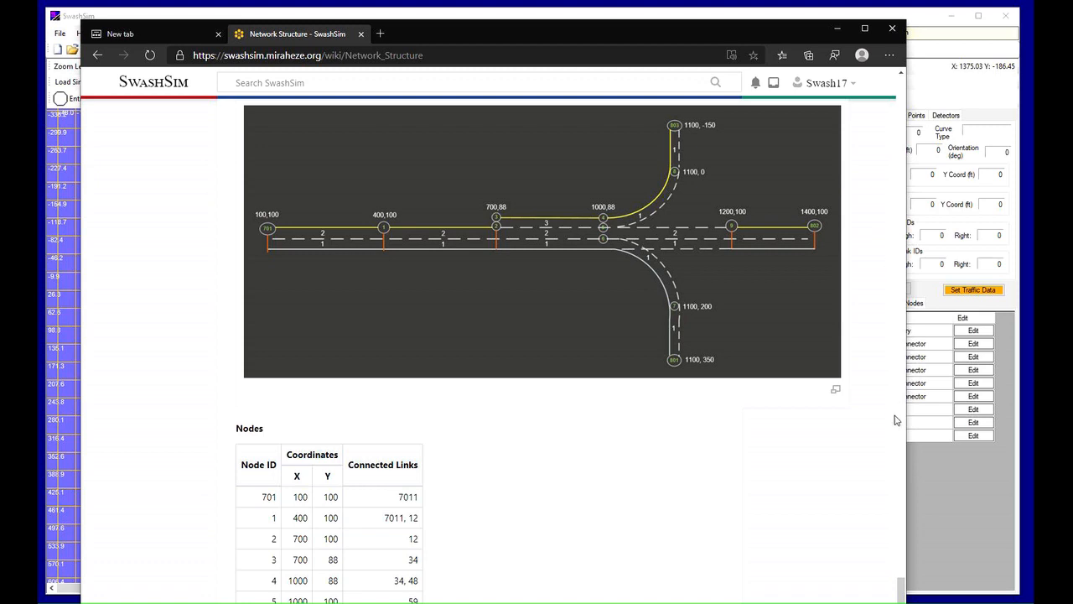
scroll(546, 502, down, 9)
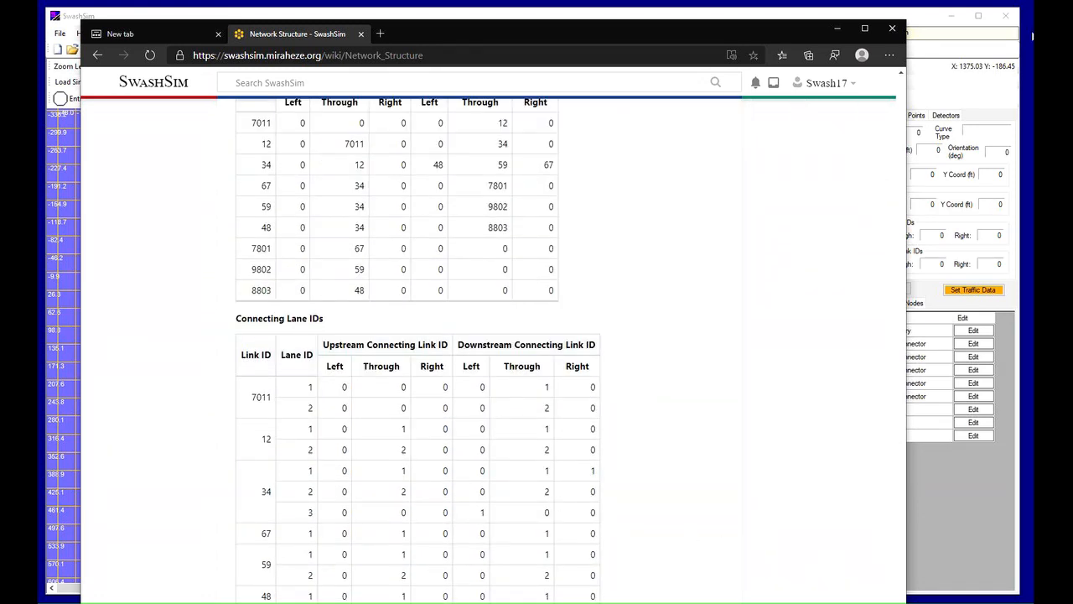
click(902, 74)
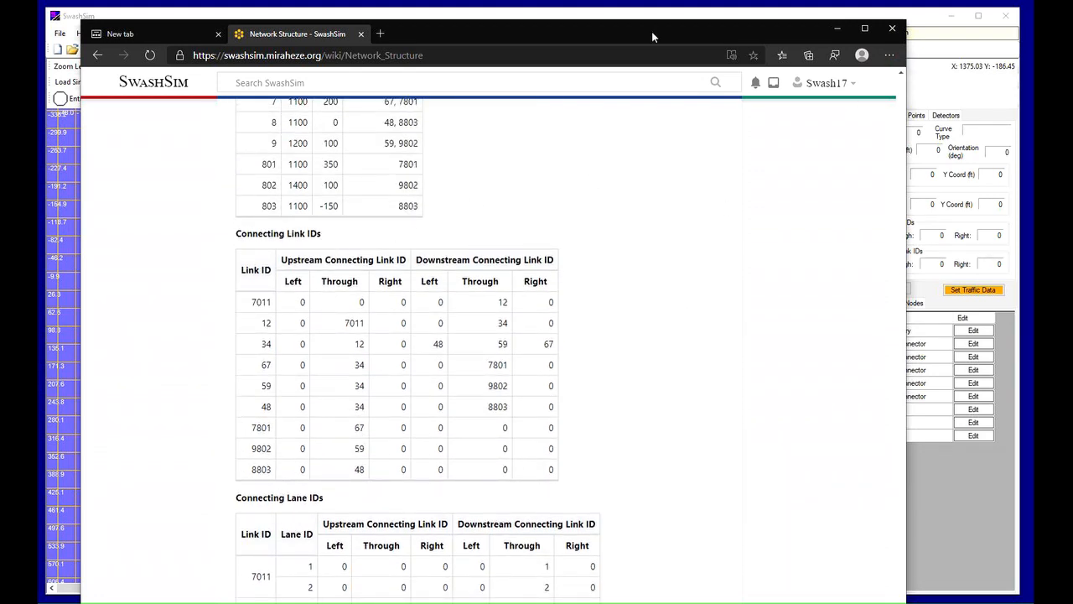
drag(652, 36, 1072, 75)
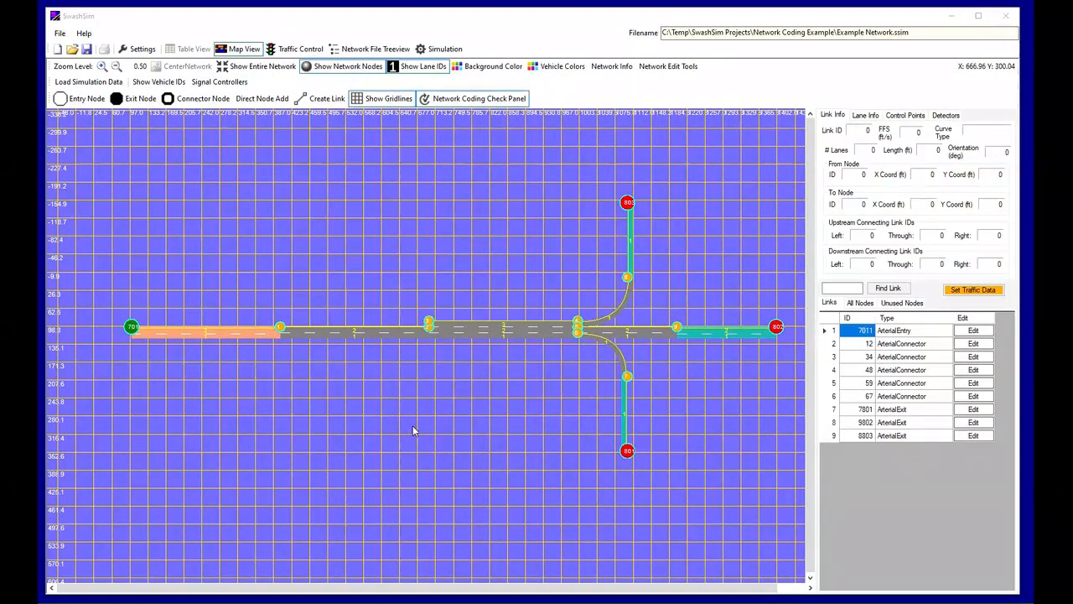
View the link data of entry link 7011 and of link 12, closing each without saving
click(975, 332)
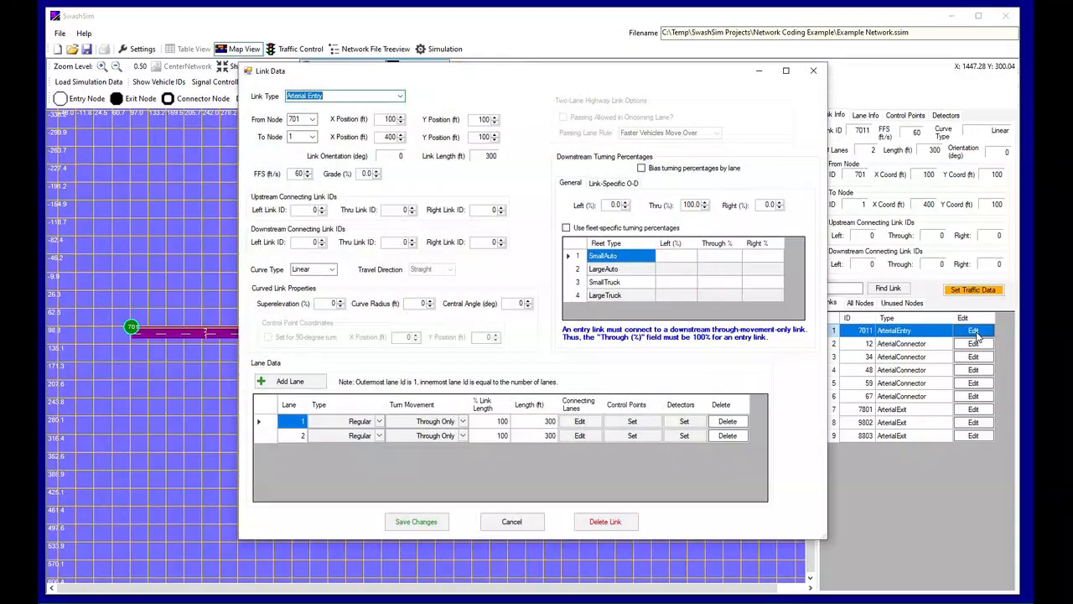
click(512, 521)
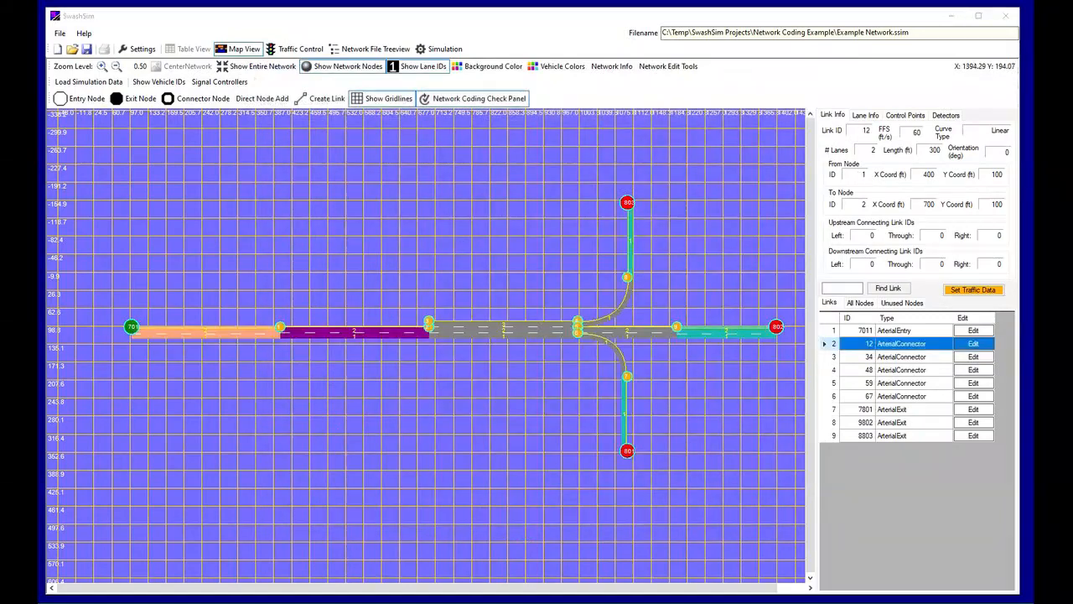
right_click(374, 335)
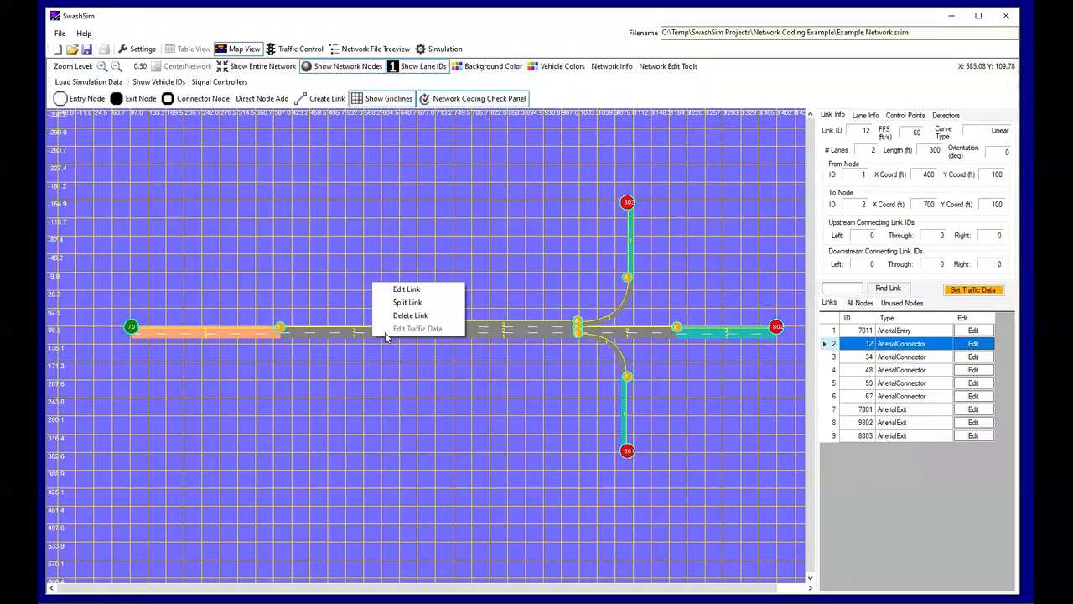
click(415, 289)
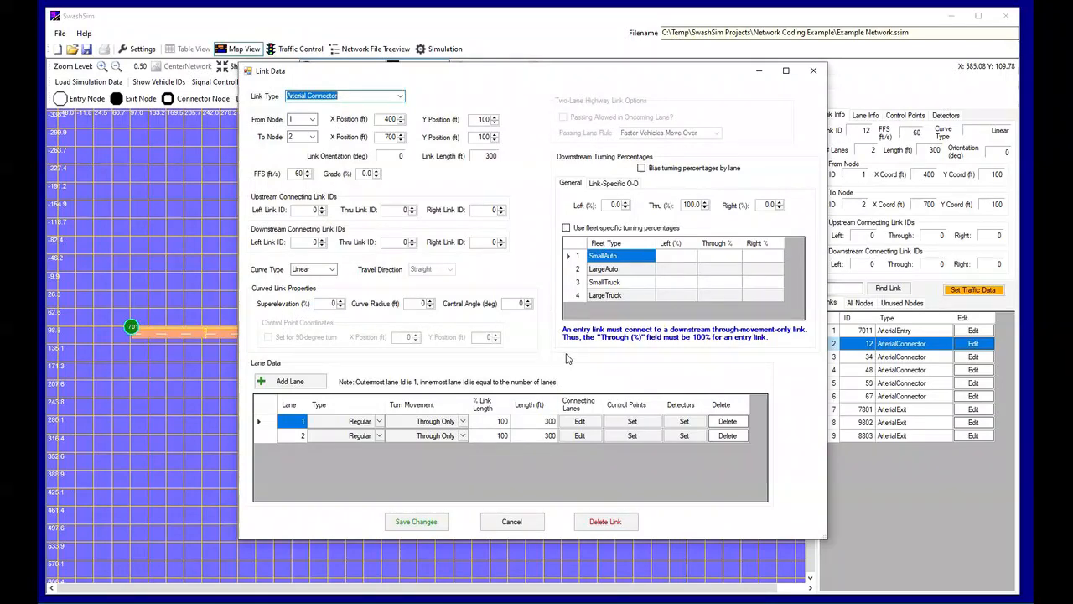
click(511, 521)
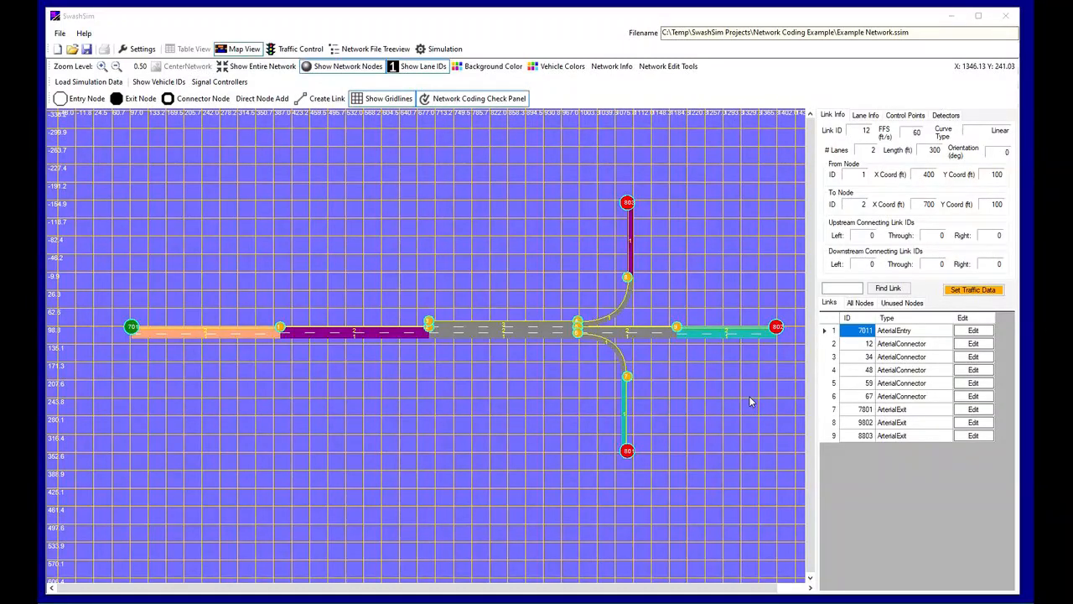
Set the downstream through connecting link ID of entry link 7011 to 12 and save the link
click(974, 332)
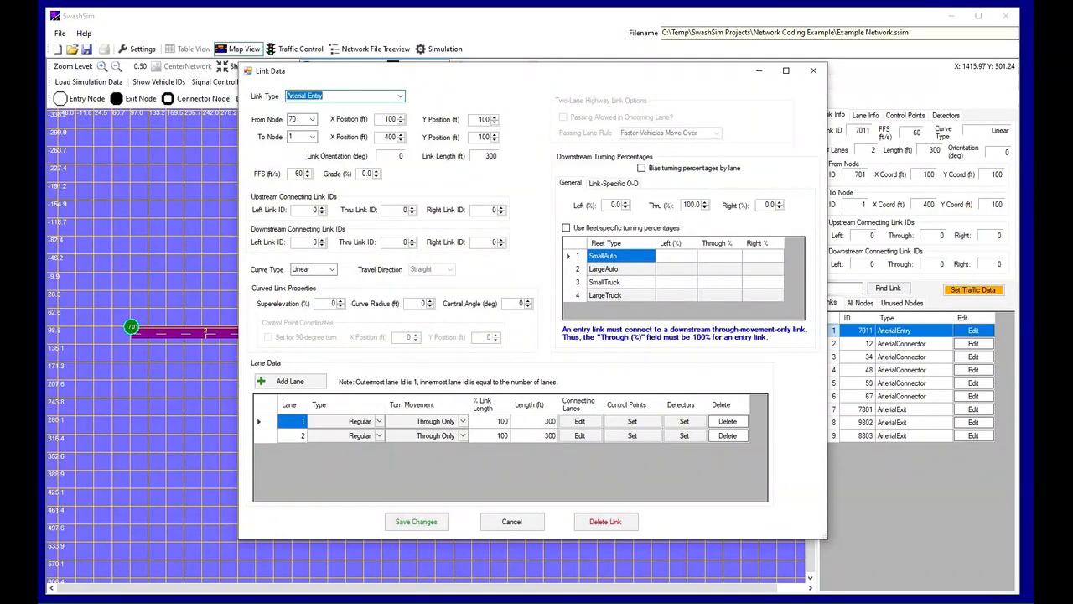
click(405, 243)
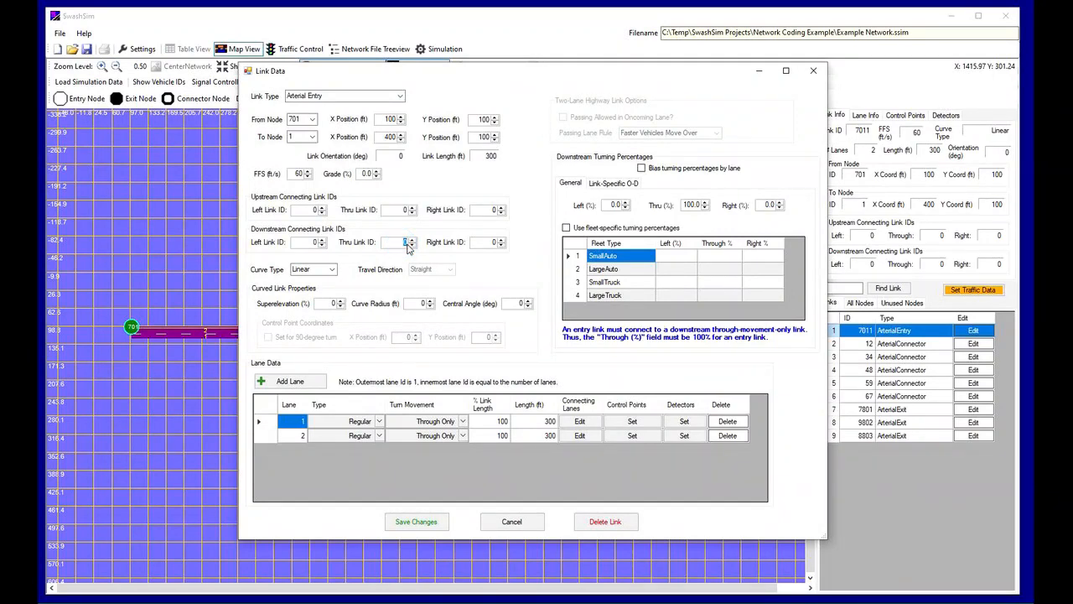
text(12)
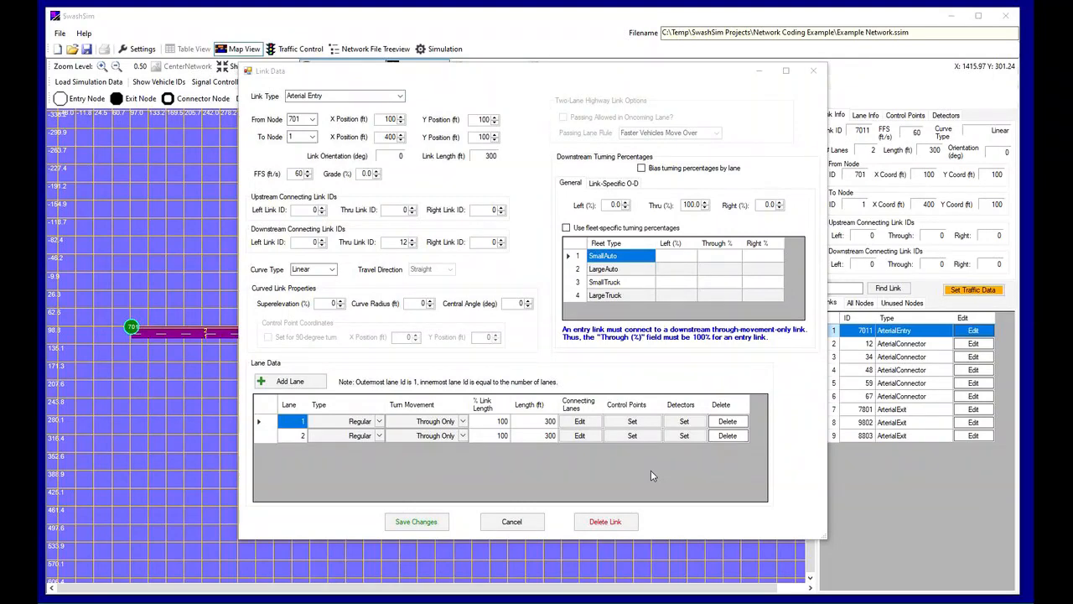
click(416, 521)
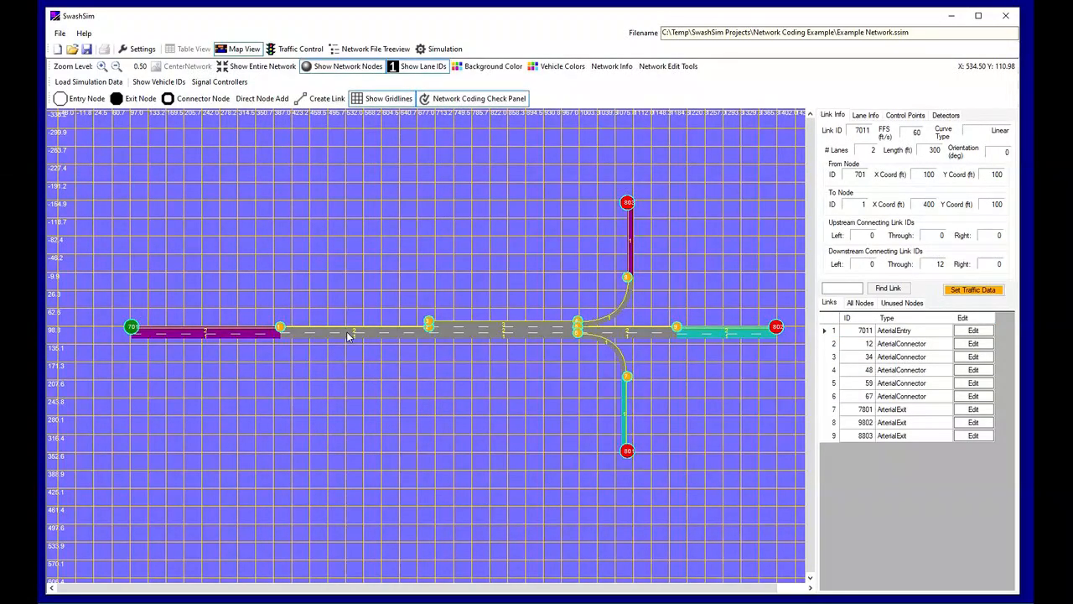
For link 12, set the upstream through link ID to 7011 and the downstream through link ID to 34, and save
click(348, 334)
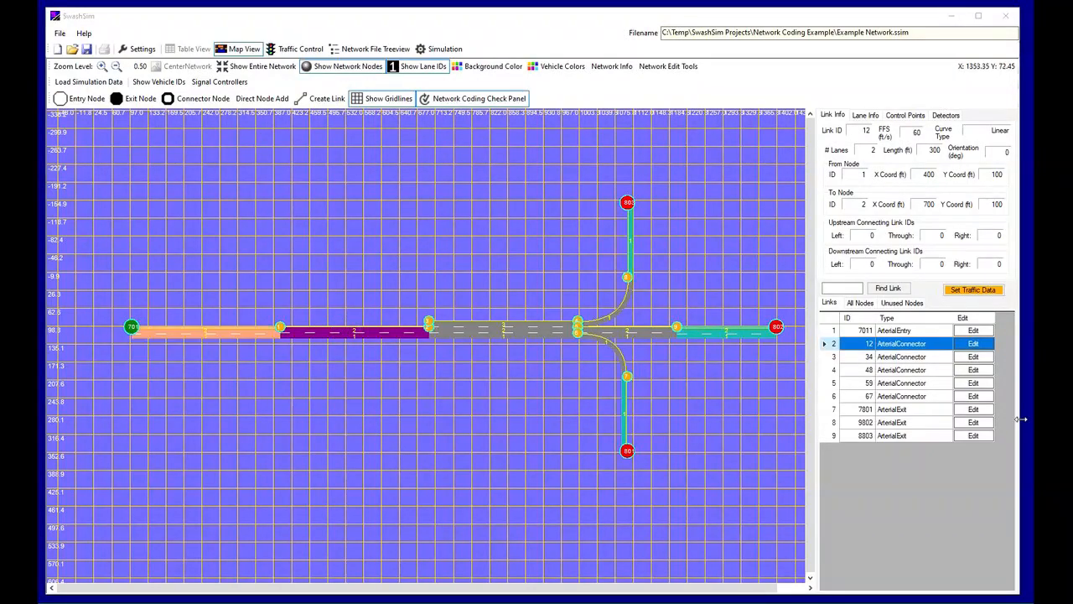
click(973, 344)
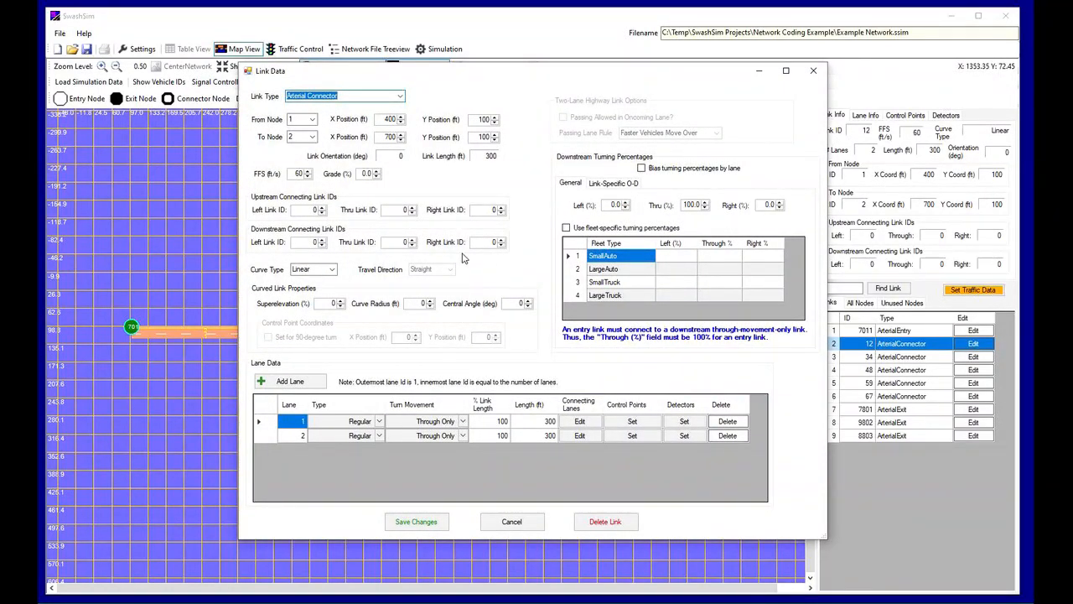
click(407, 210)
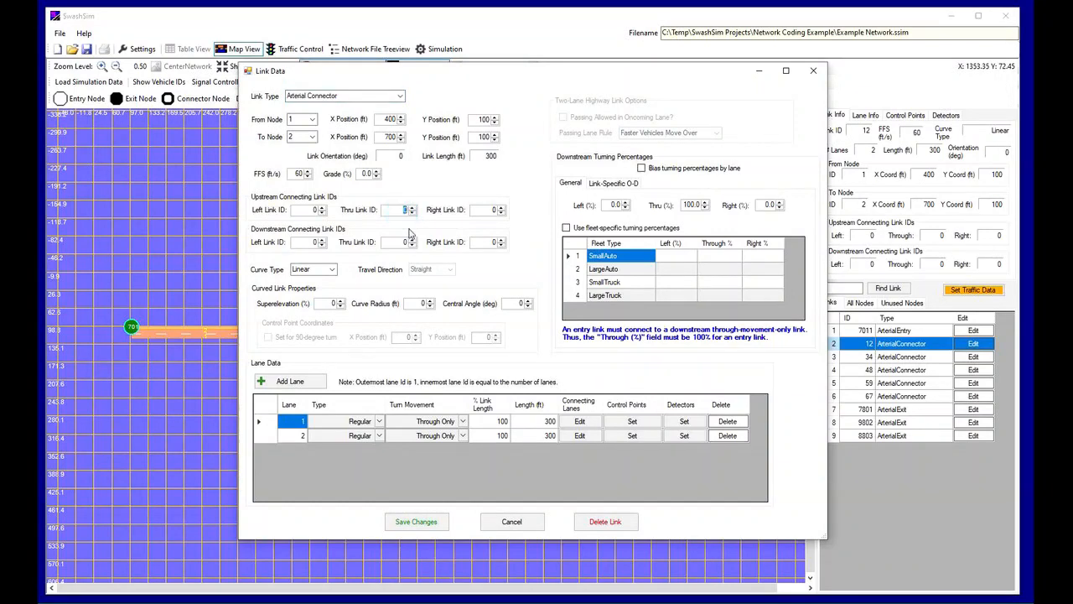
text(101)
double_click(403, 242)
text(34)
click(434, 522)
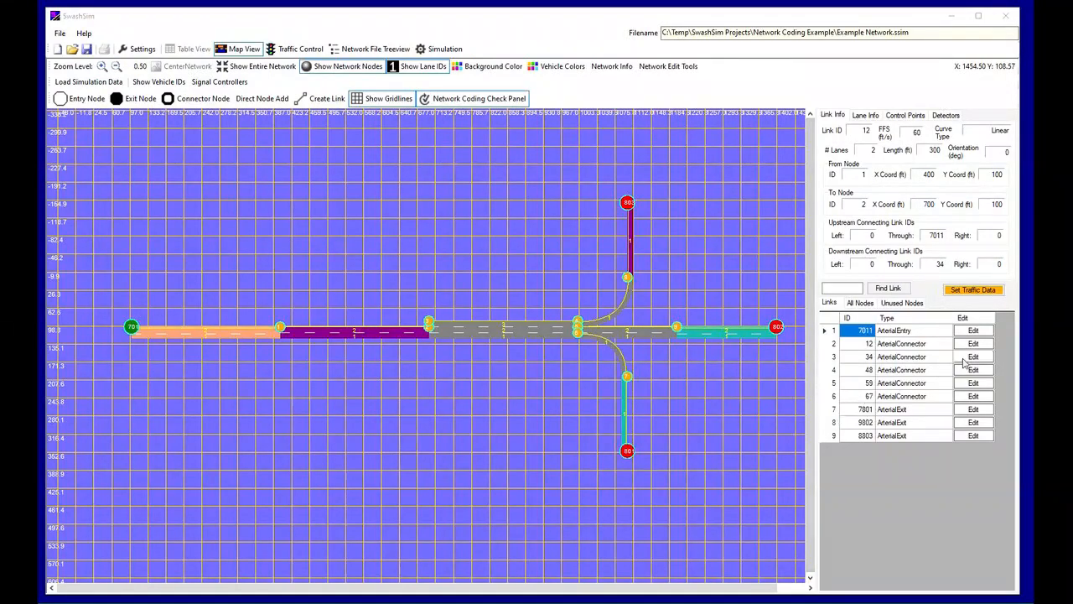
For link 34, set the upstream through link ID to 12 and the downstream link IDs to 48 left, 59 through and 67 right
click(971, 357)
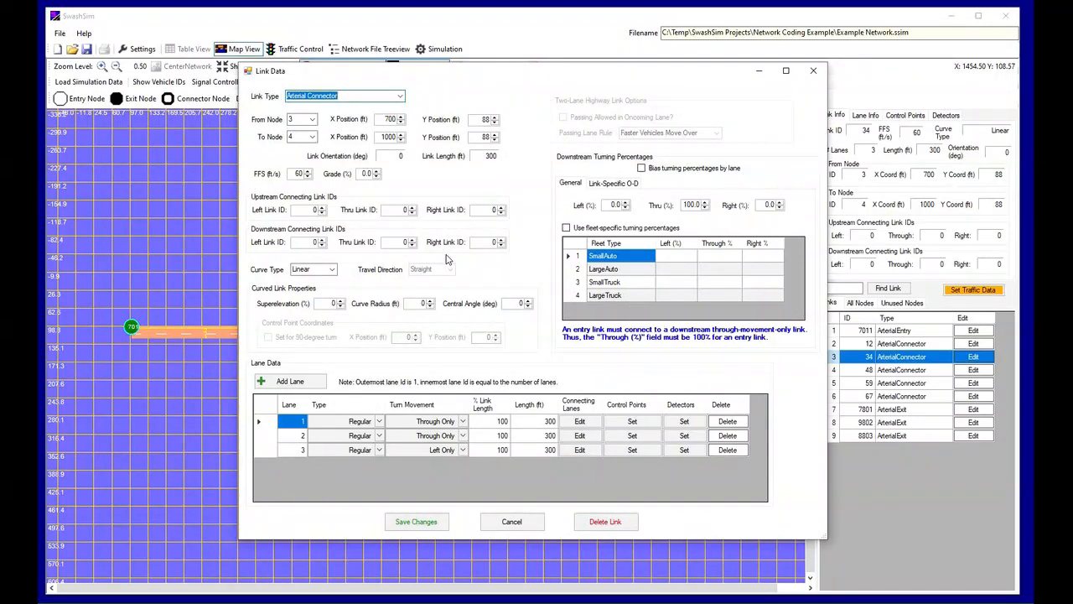
double_click(404, 210)
text(12)
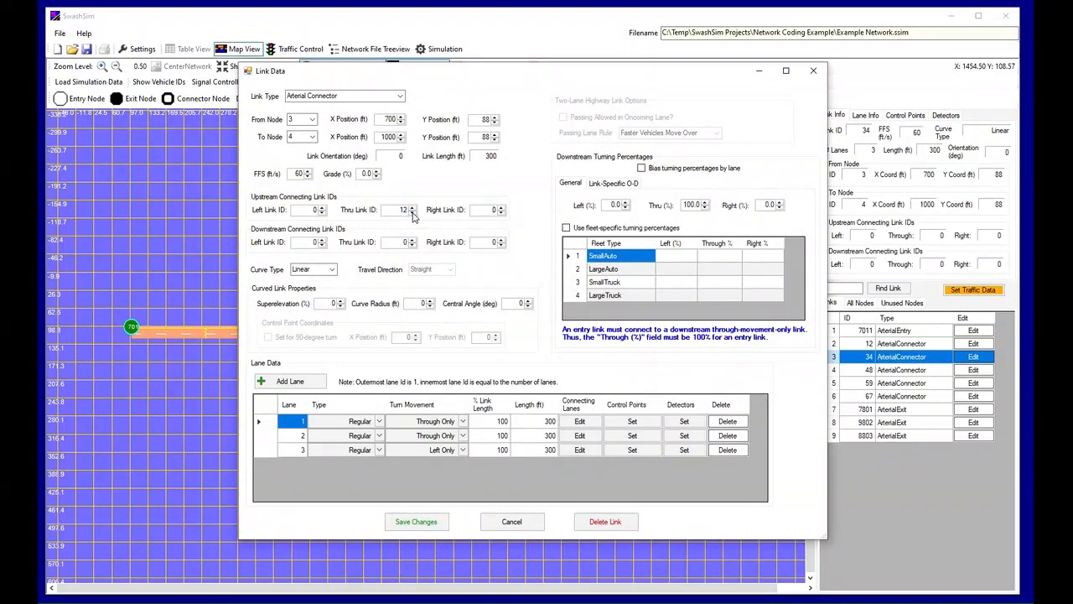
key(Tab)
double_click(311, 242)
text(48)
click(387, 242)
text(59)
click(479, 242)
text(67)
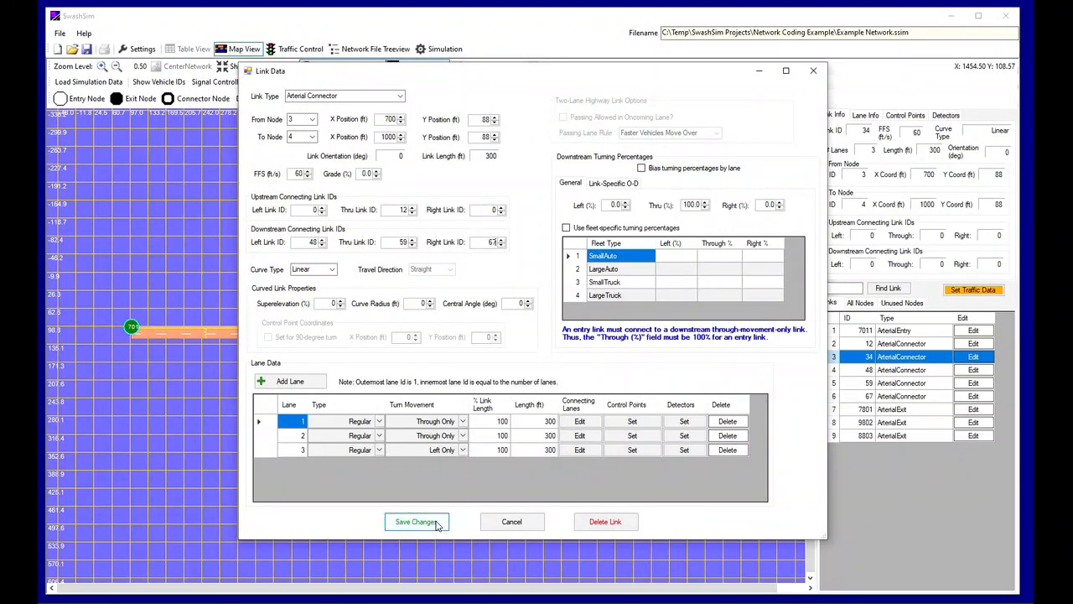
Change the turn movement of lane 1 on link 34 to Through + Right and save the link
click(466, 425)
click(465, 424)
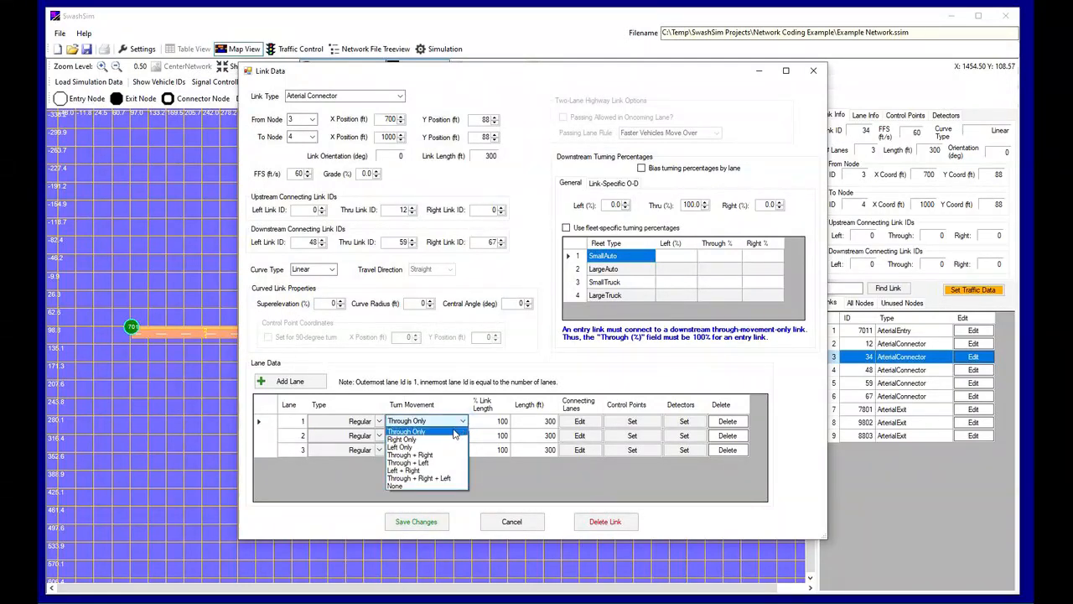
click(441, 455)
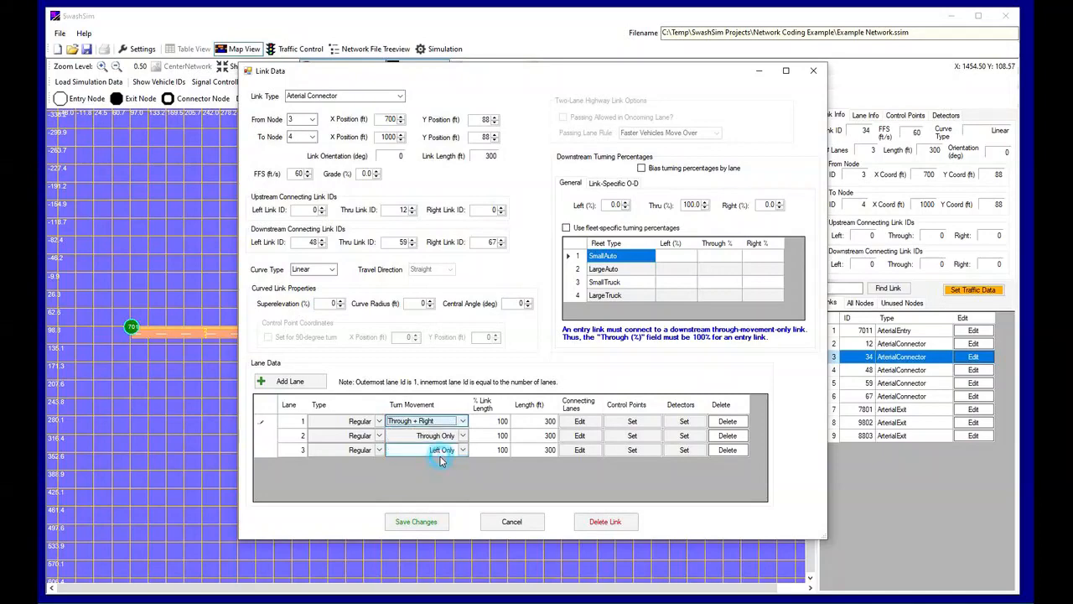
click(434, 524)
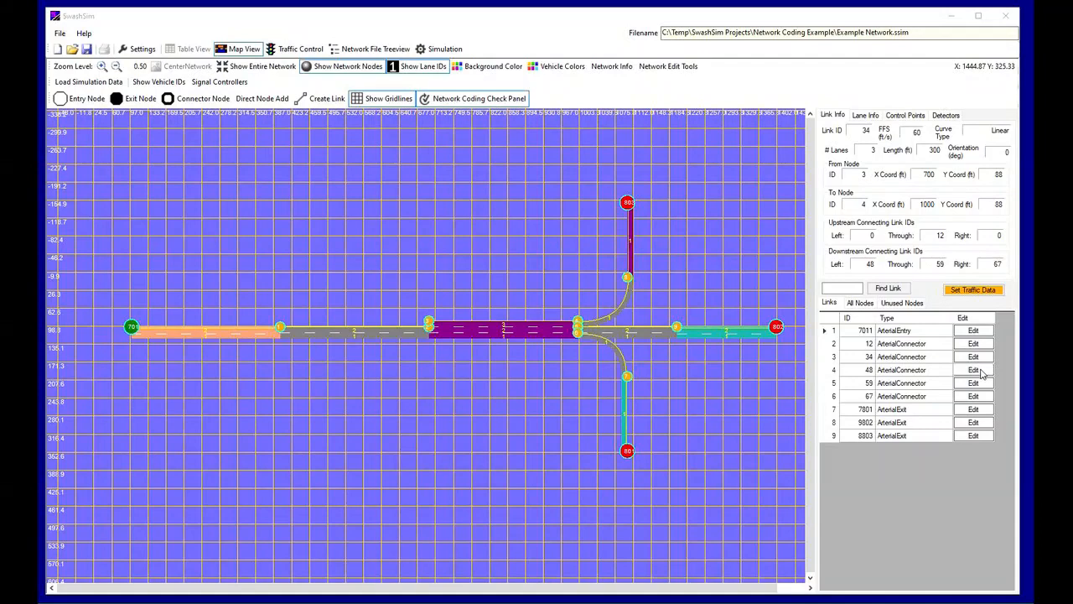
For link 48, set the upstream through link ID to 34 and the downstream through link ID to 8803, and save
click(979, 372)
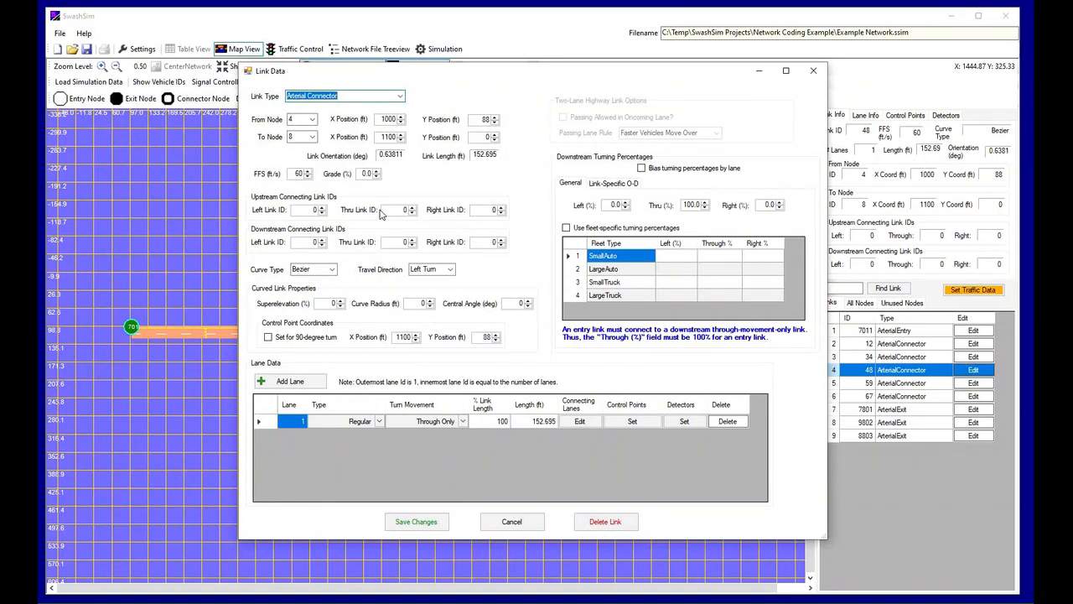
double_click(390, 209)
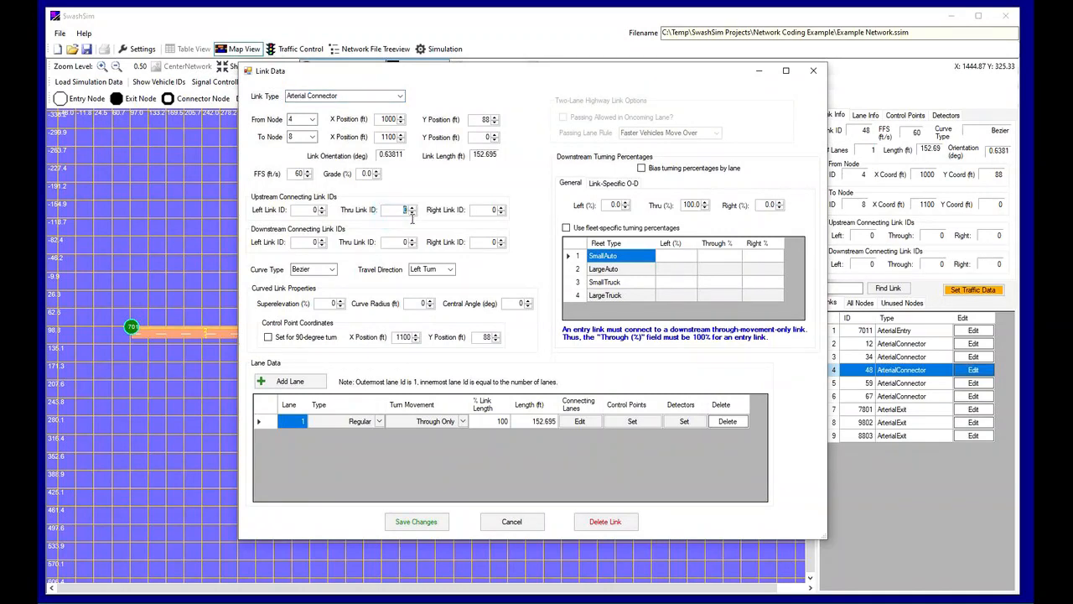
text(34)
key(Tab)
click(406, 242)
text(8803)
click(417, 521)
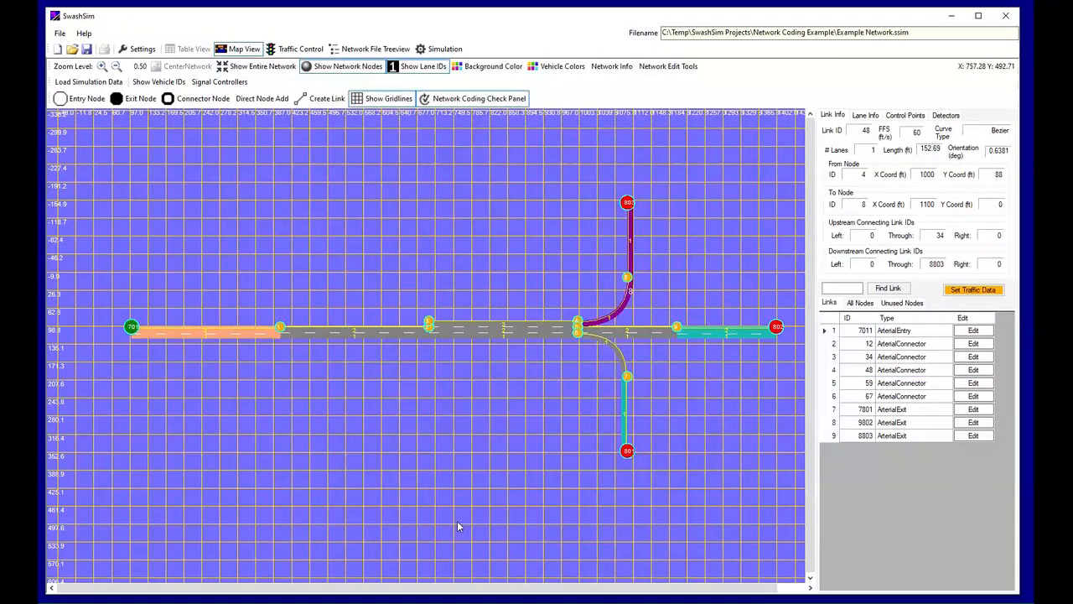
For link 59, set the upstream through link ID to 34 and the downstream through link ID to 9802, and save
click(973, 382)
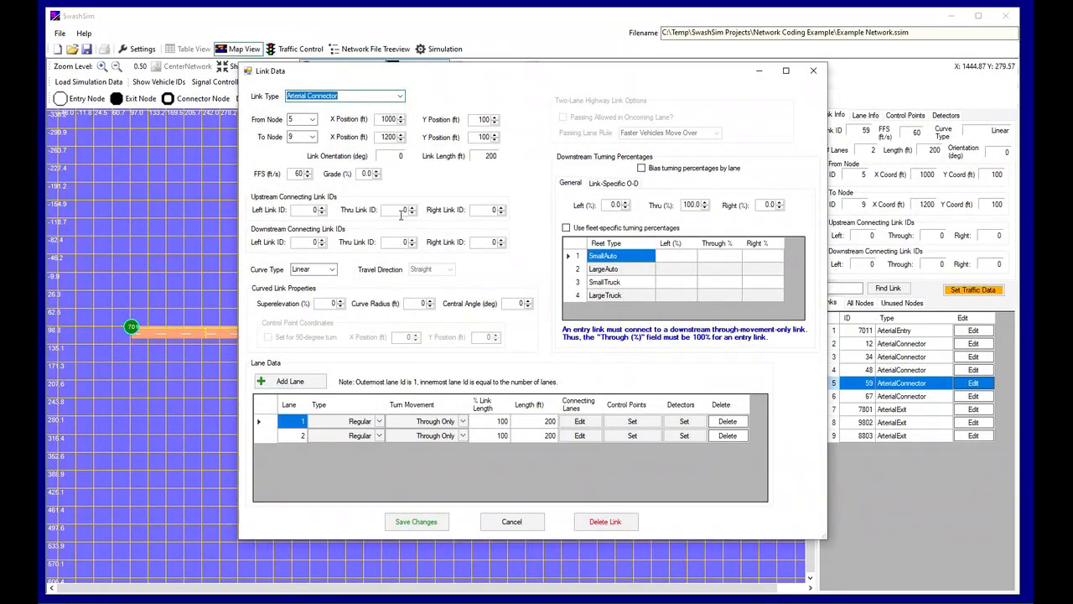
double_click(407, 211)
text(34)
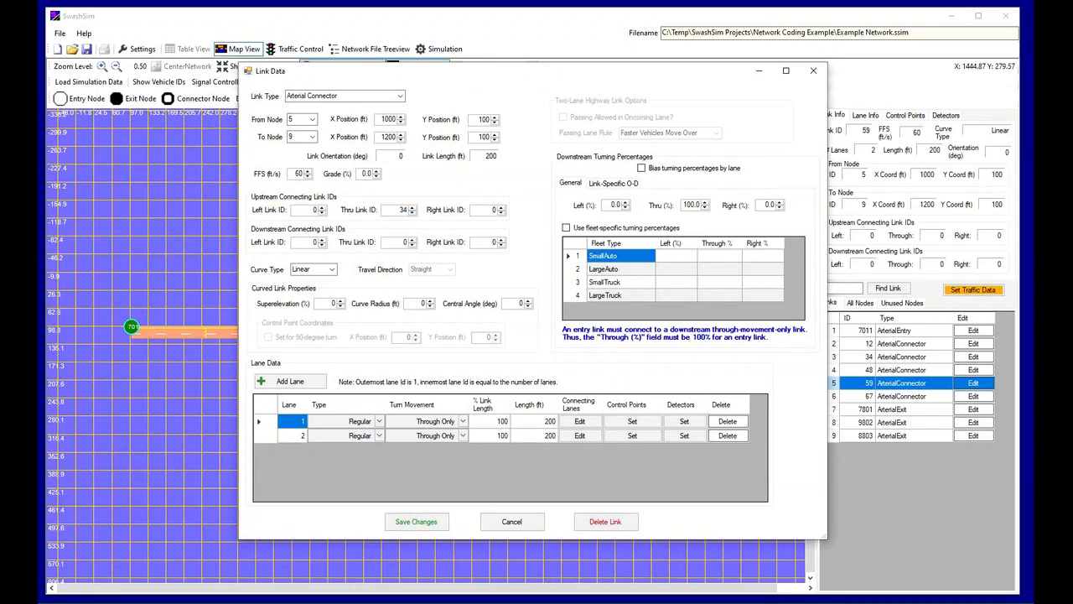
double_click(405, 243)
text(9802)
click(421, 522)
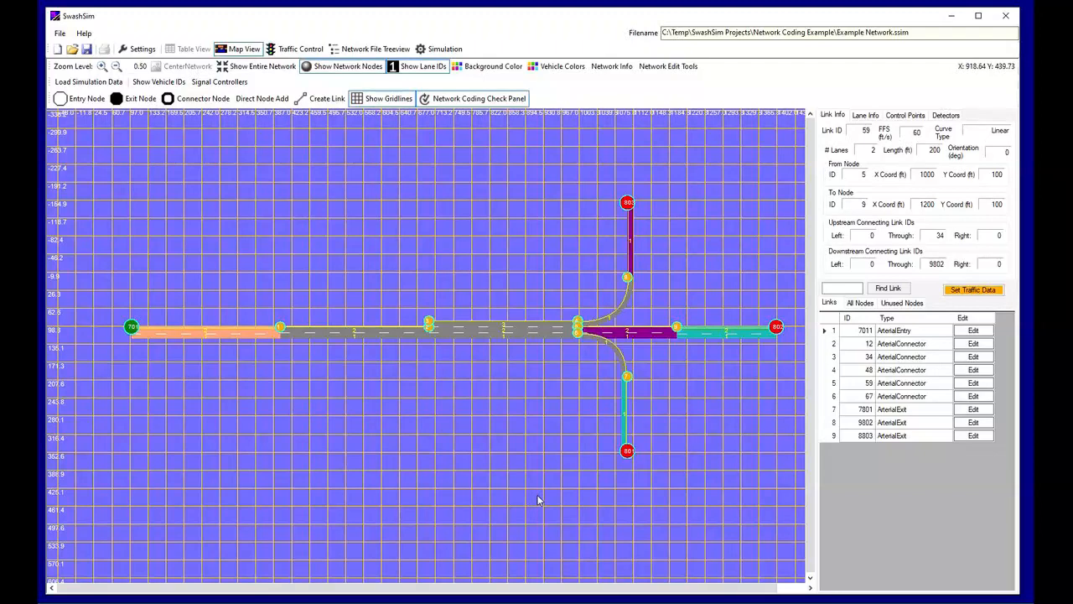
For link 67, set the upstream through link ID to 34 and the downstream through link ID to 7801, and save
click(972, 397)
double_click(403, 210)
text(34)
key(Tab)
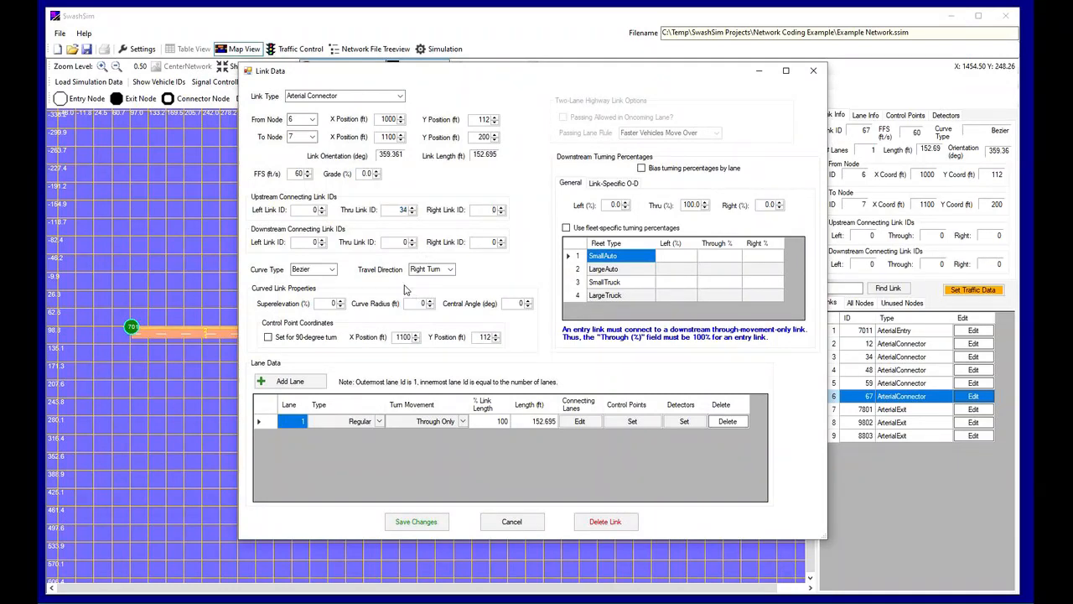
double_click(399, 241)
text(7801)
click(426, 516)
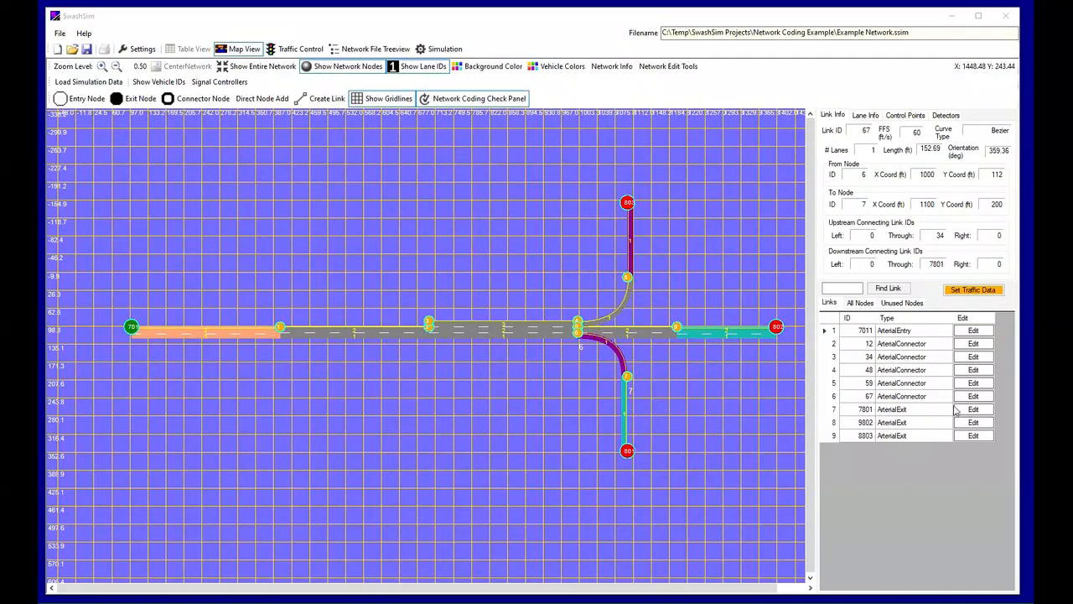
For exit link 7801, set the upstream through link ID to 67 and save the link
click(976, 409)
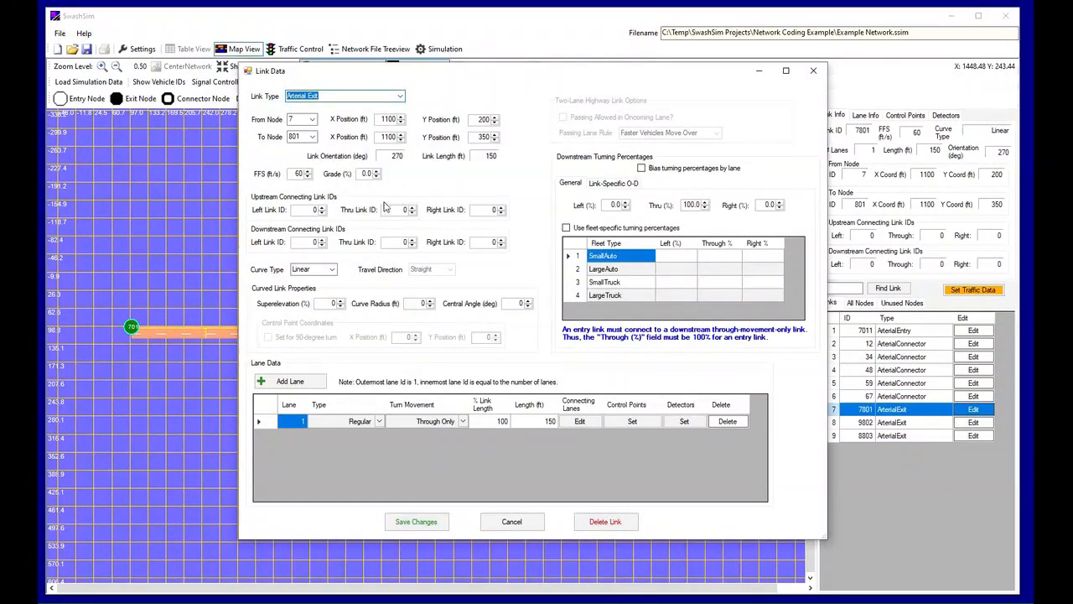
double_click(391, 210)
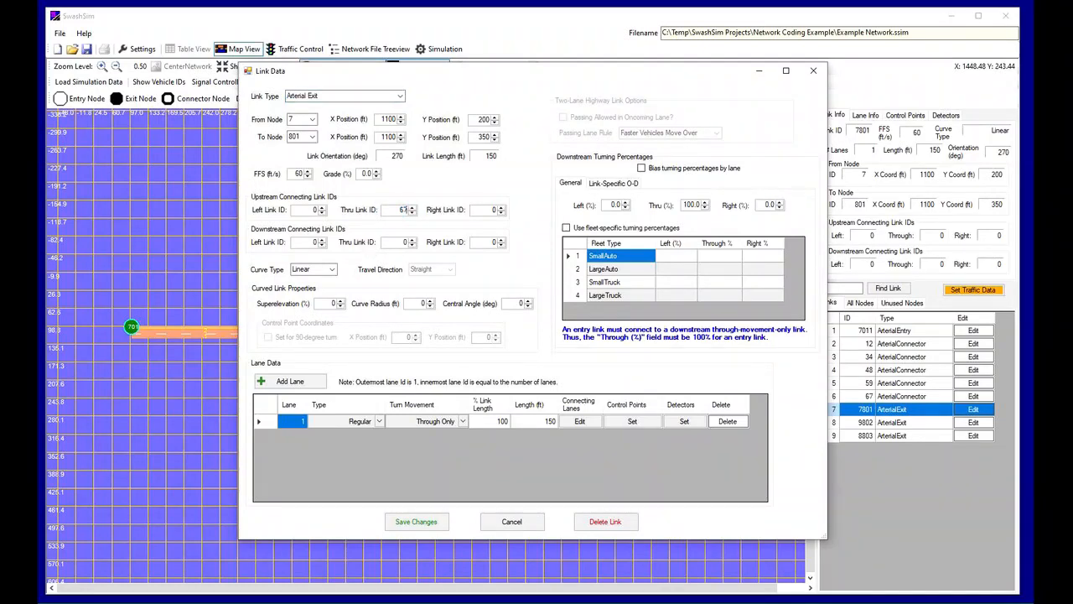
key(Tab)
click(410, 521)
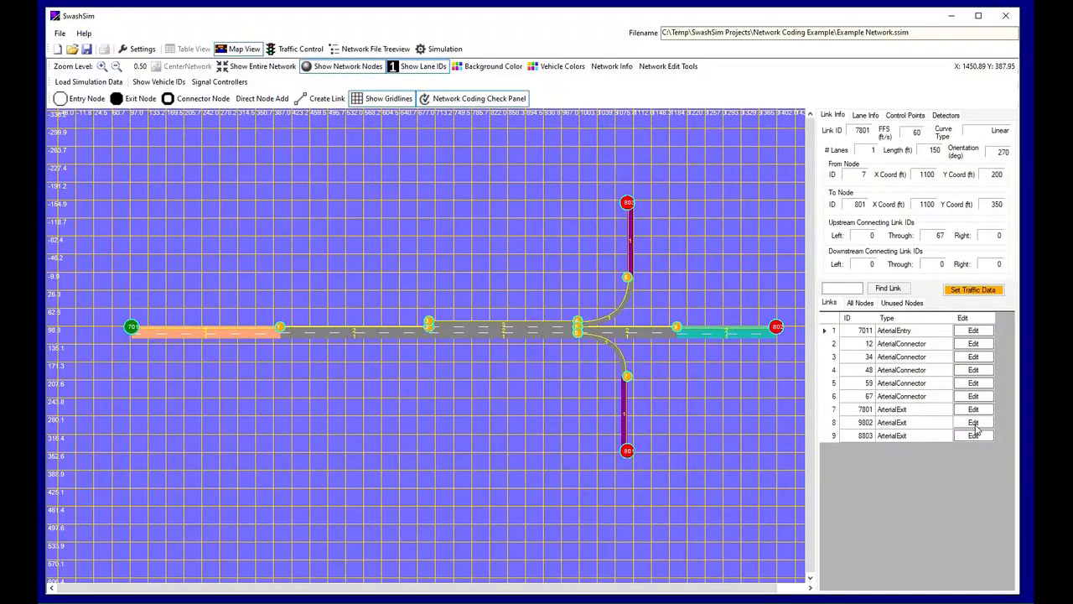
For exit link 9802, set the upstream through link ID to 59 and save the link
click(974, 424)
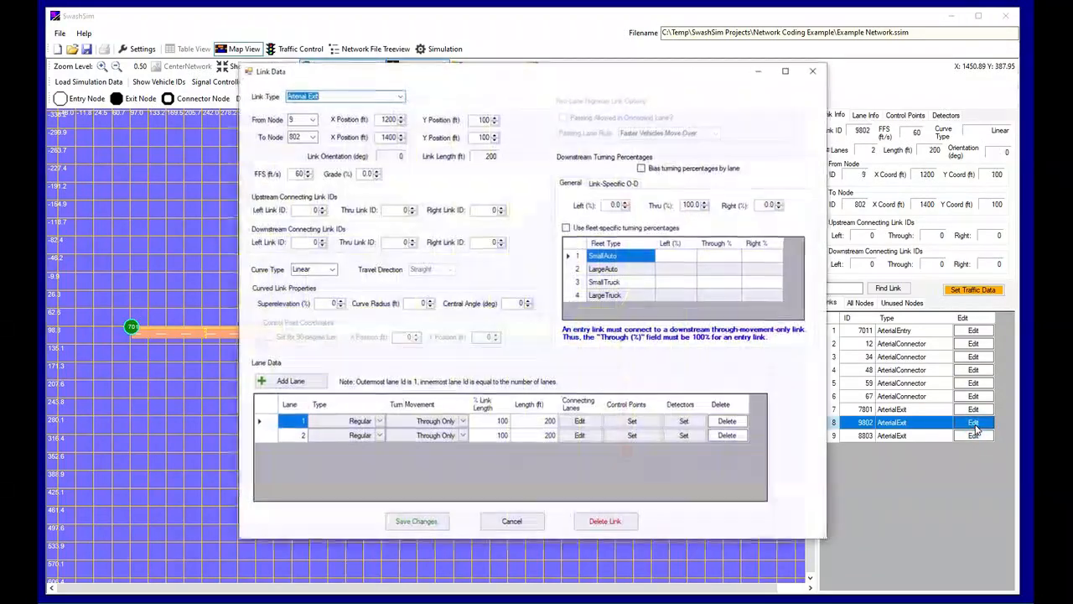
click(404, 209)
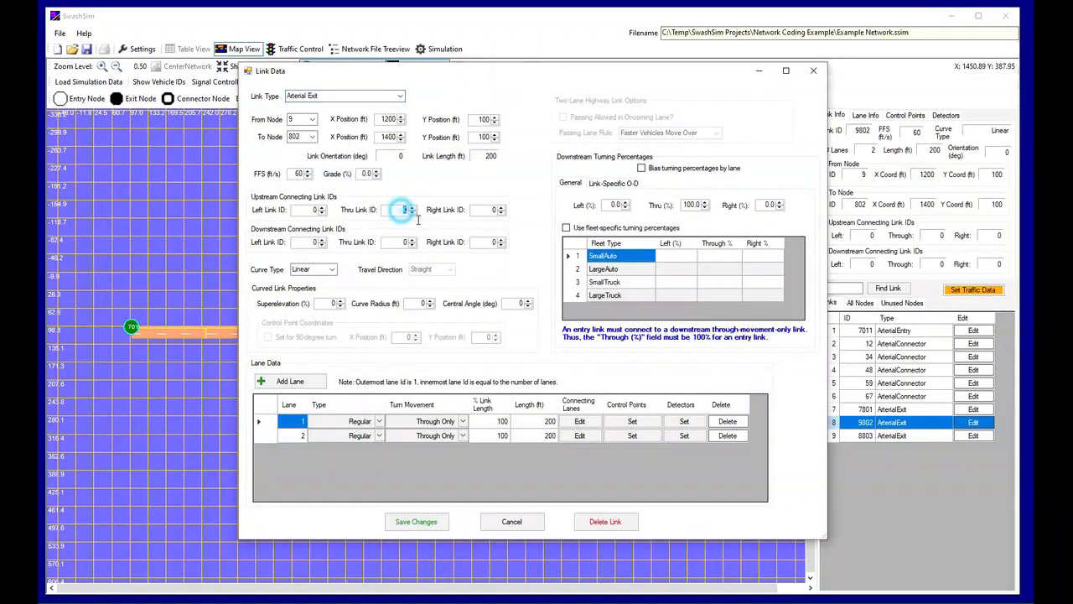
text(59)
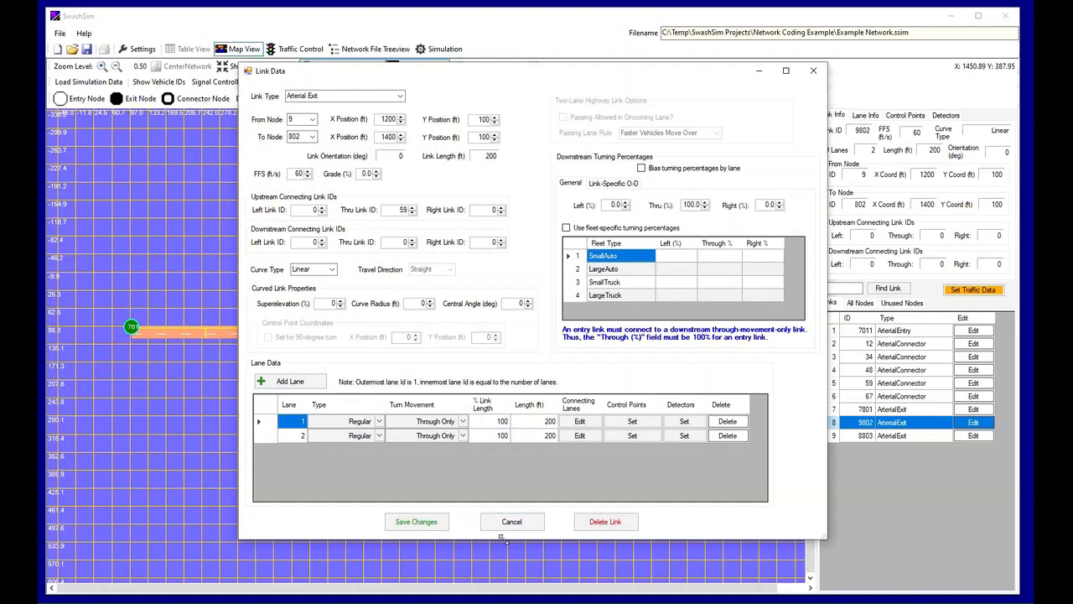
click(423, 521)
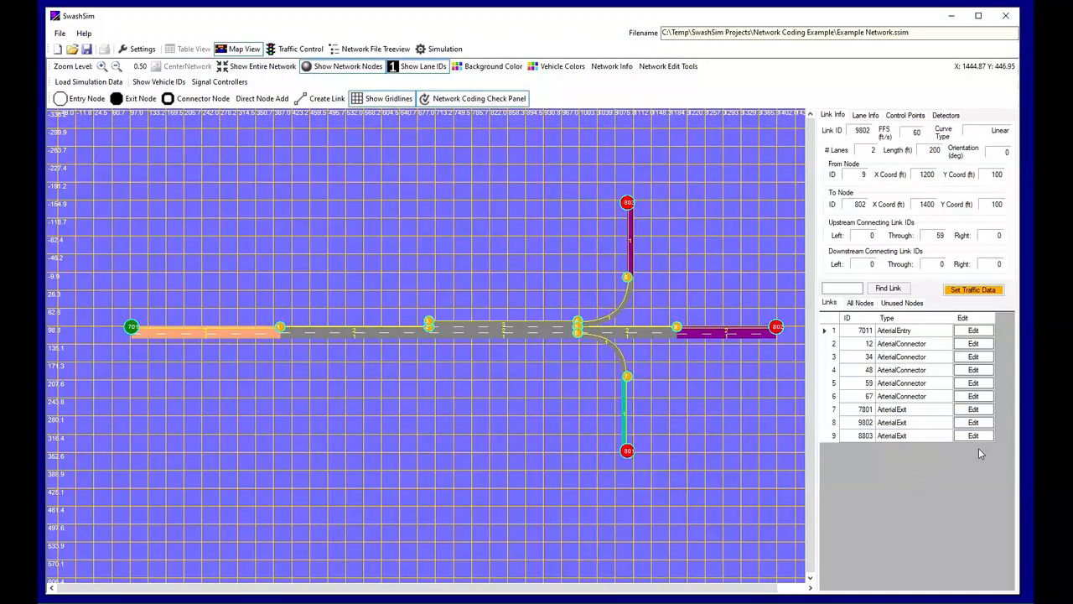
For exit link 8803, set the upstream through link ID to 48 and save the link
click(972, 435)
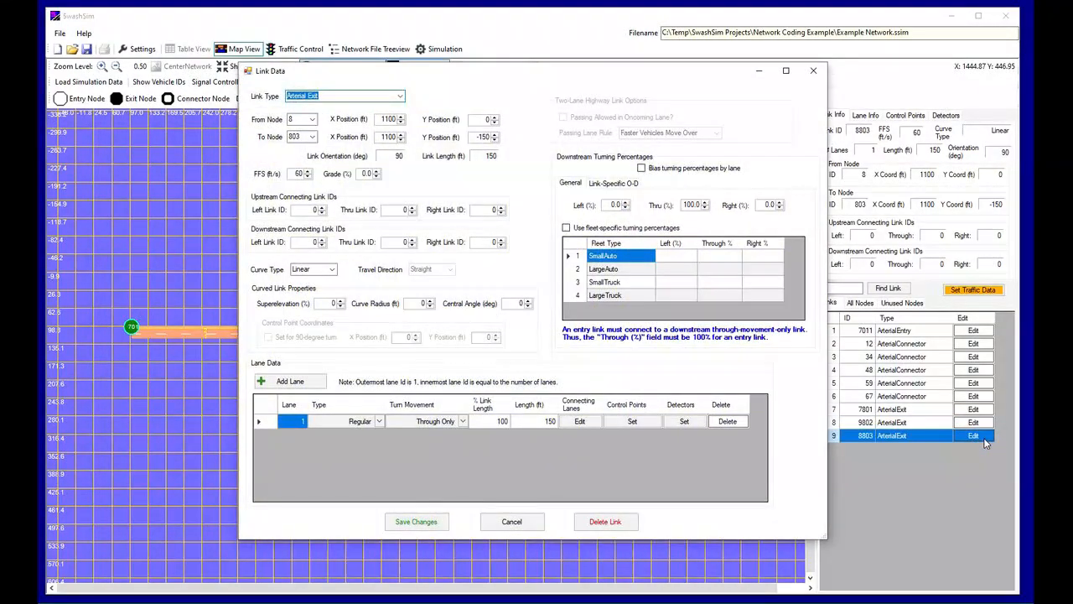
click(405, 211)
text(48)
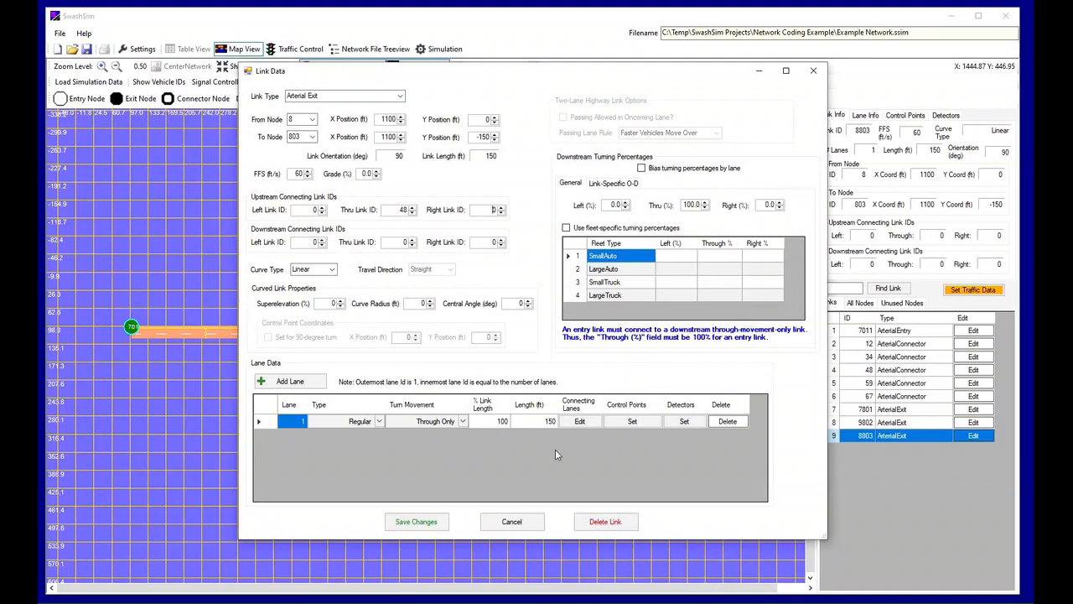
click(442, 523)
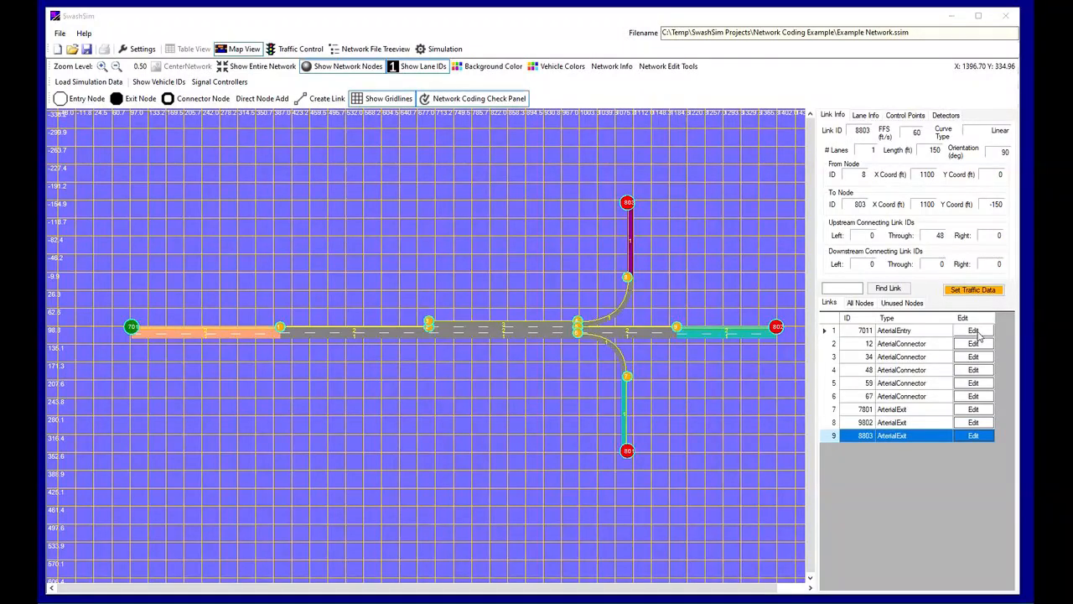
For lane 1 of entry link 7011, set the connecting downstream through lane ID to 1 and save the lane connection
click(973, 330)
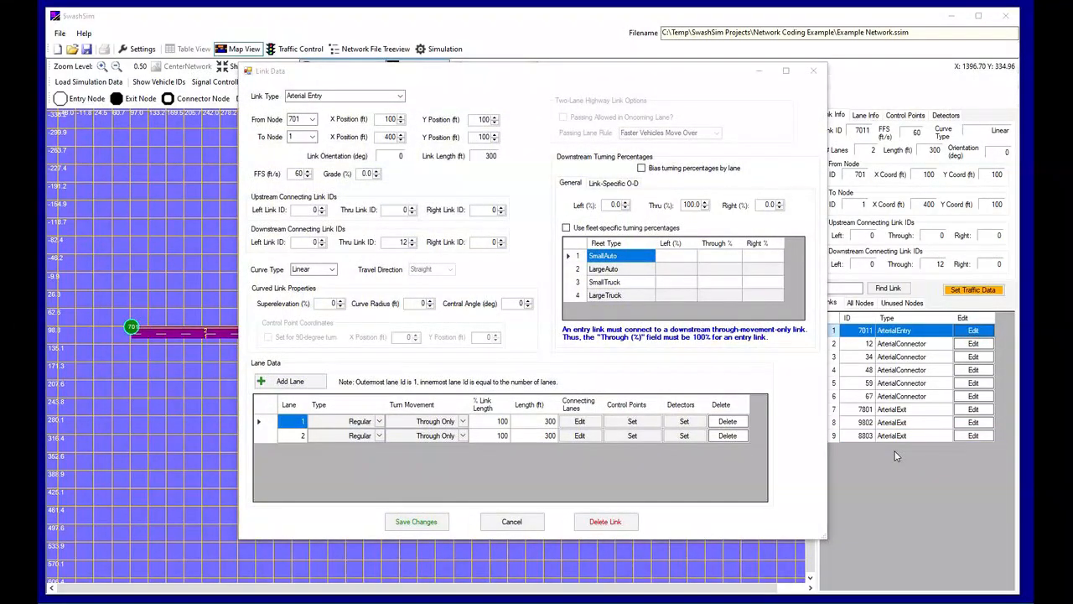
click(587, 427)
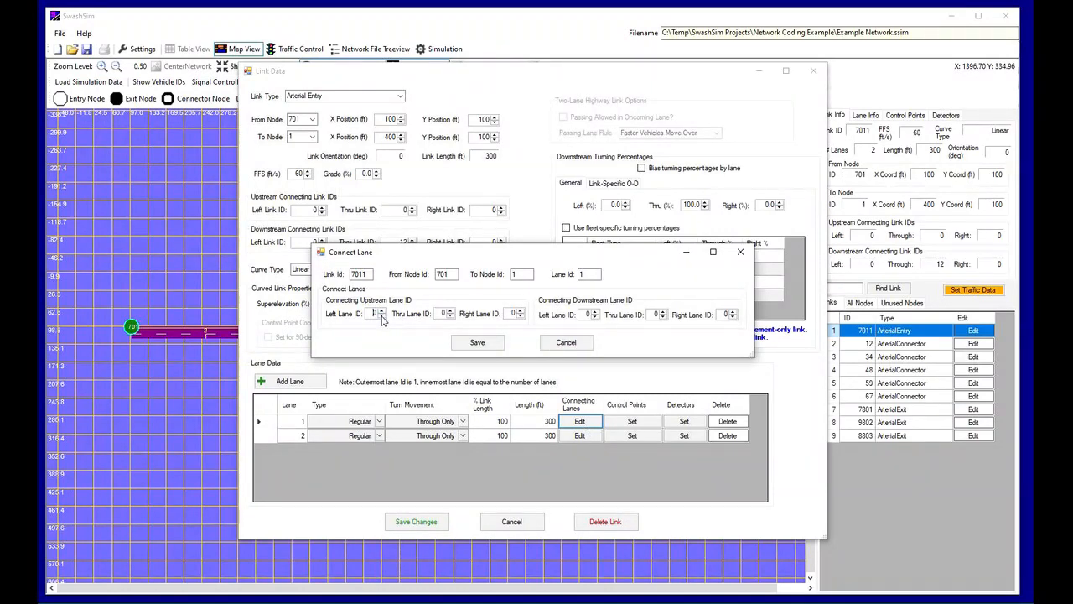
click(664, 311)
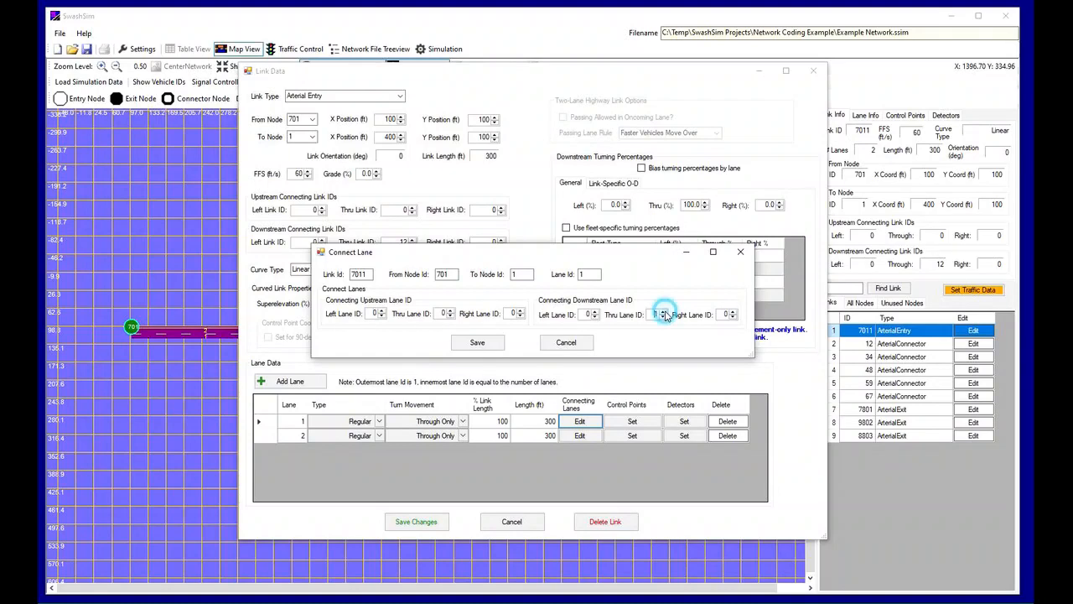
click(477, 342)
For lane 2 of entry link 7011, set the connecting downstream through lane ID to 2, and save the lane connection and the link
click(592, 436)
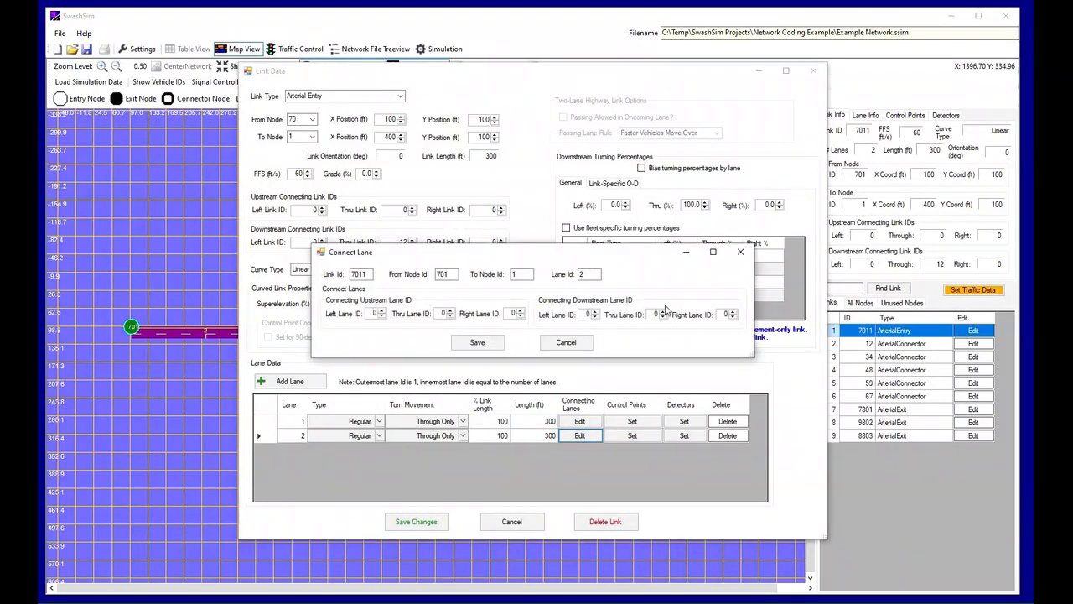
click(663, 312)
click(663, 311)
click(492, 343)
click(445, 520)
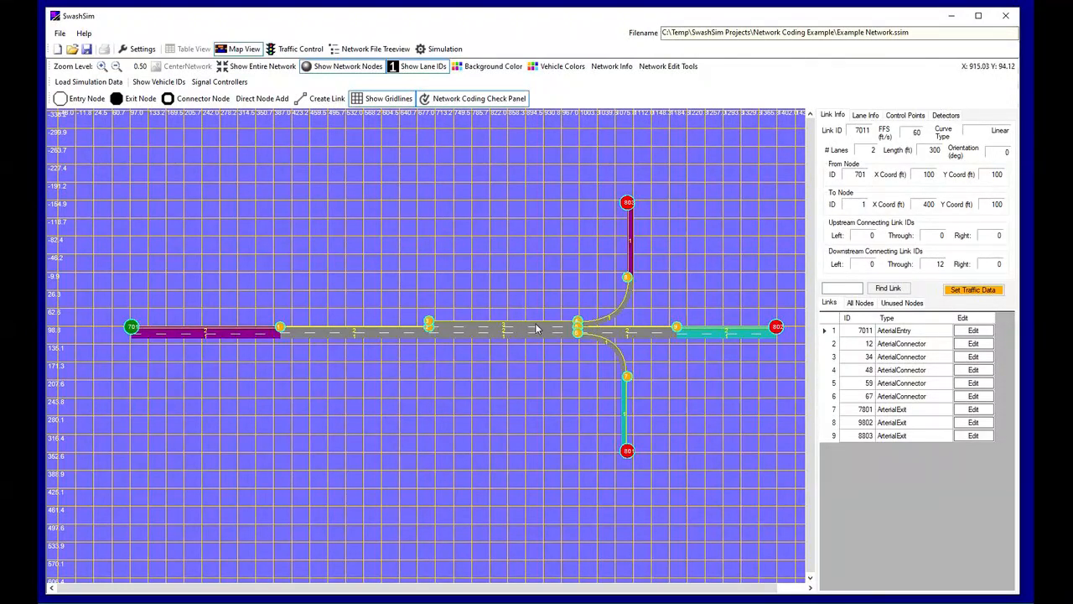
For lane 1 of link 12, set both the upstream and downstream through lane IDs to 1 and save the lane connection
click(974, 346)
click(974, 343)
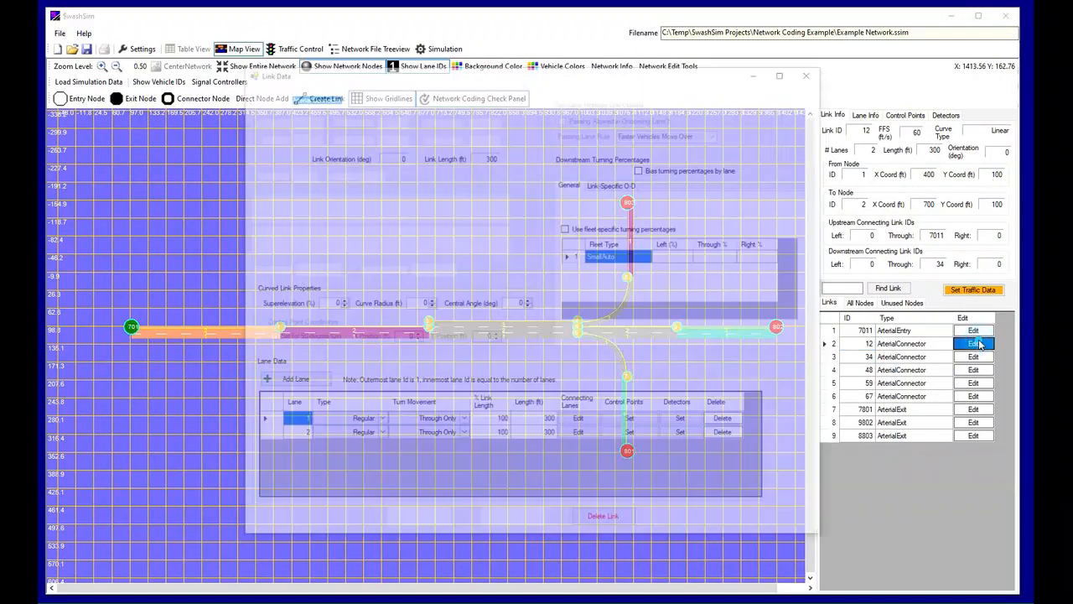
click(580, 423)
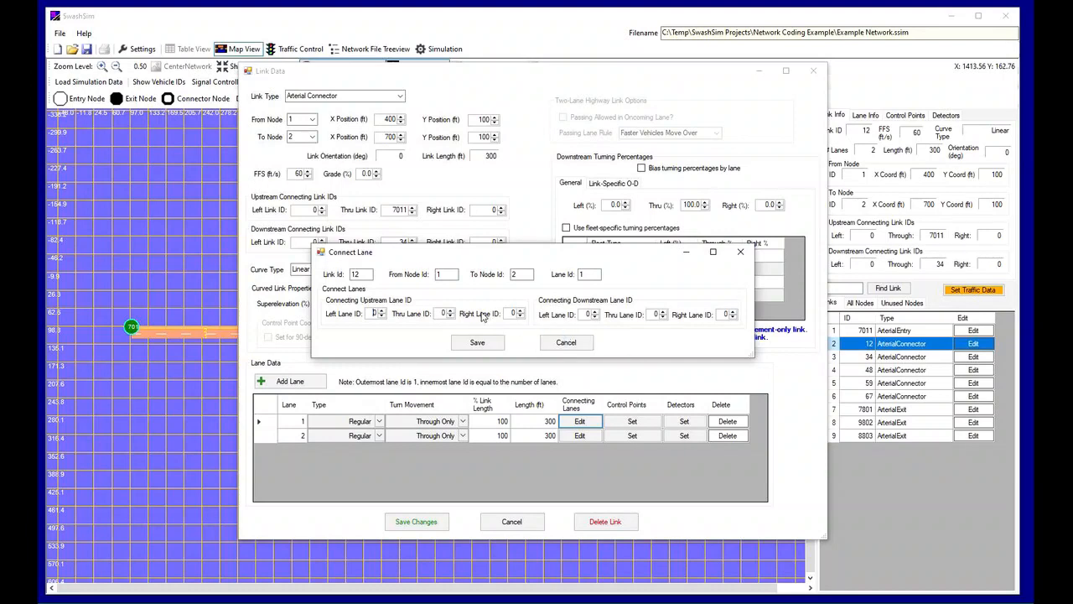
click(452, 311)
click(663, 311)
click(477, 342)
Connect lane 2 of link 12 to upstream through lane 2 and the matching downstream through lane, and save the link
click(583, 436)
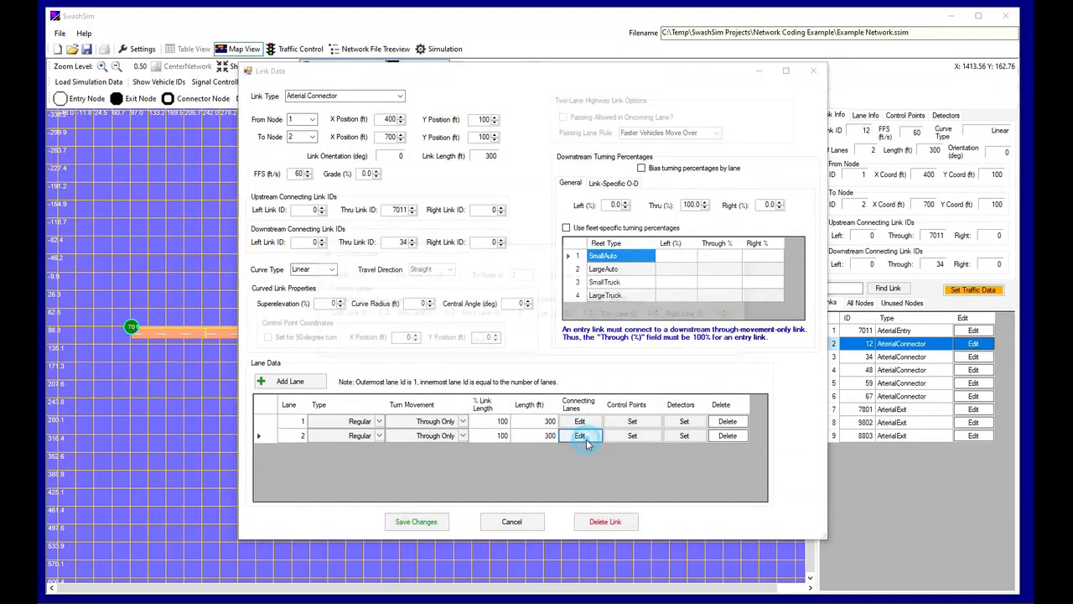
click(451, 311)
click(451, 311)
click(663, 311)
click(477, 342)
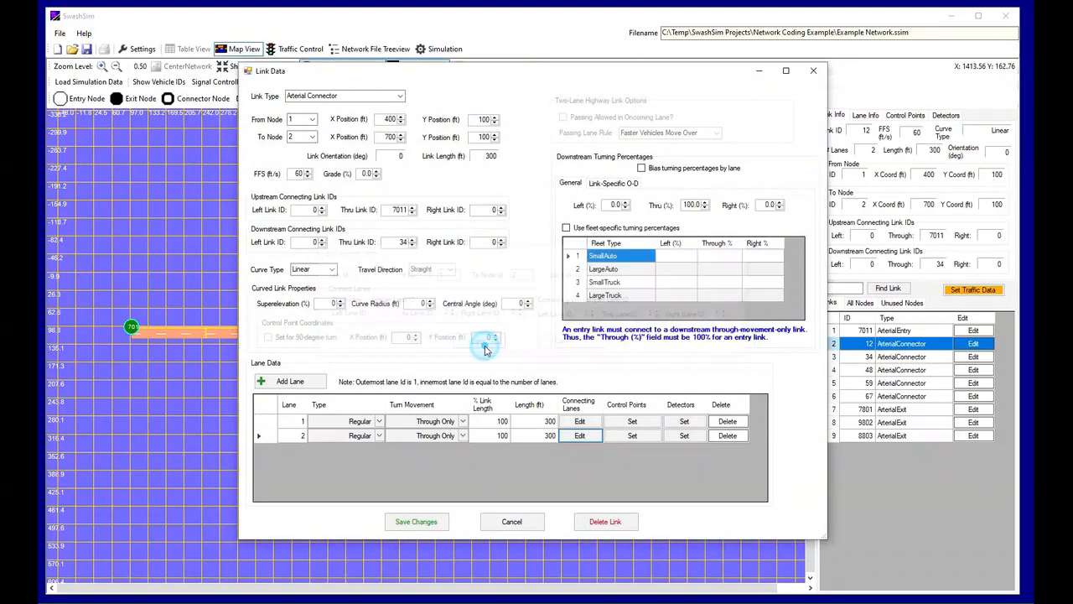
click(442, 520)
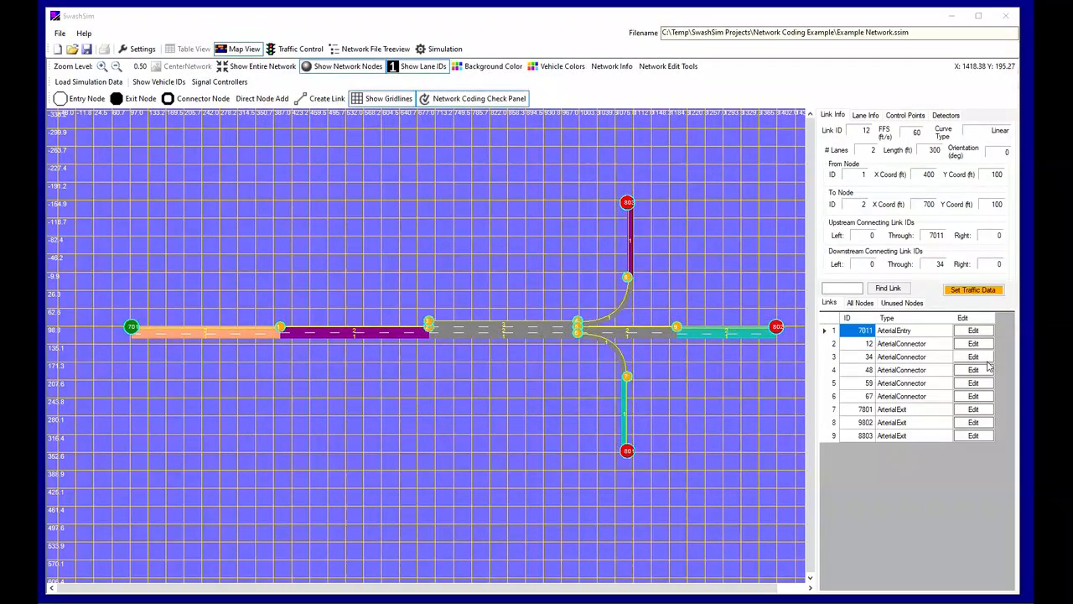
For lane 1 of link 34, set the upstream through, downstream through and downstream right lane IDs to 1, and save the lane connection
click(987, 360)
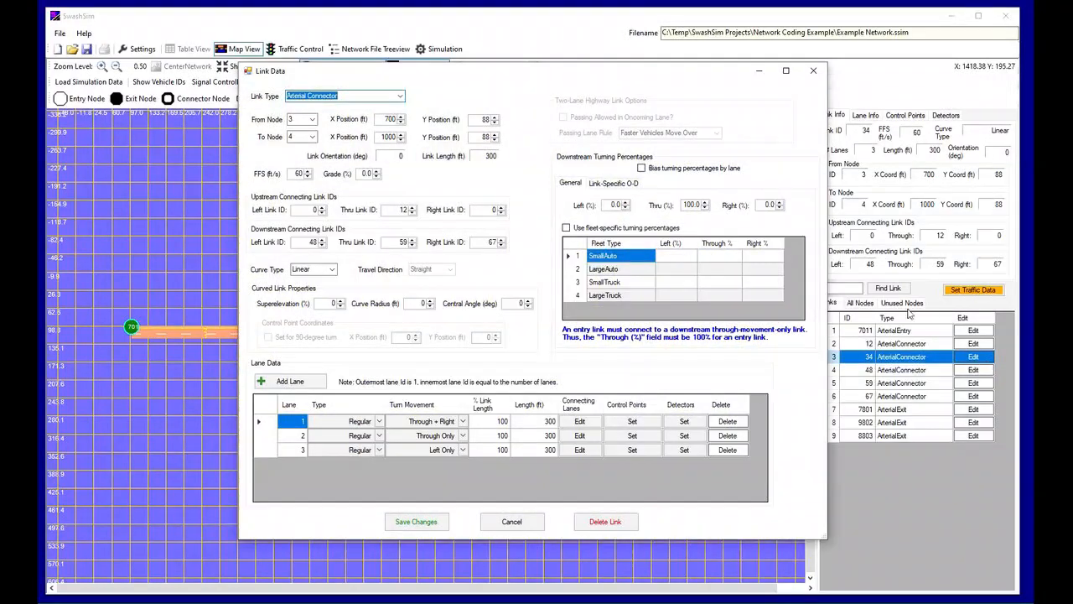
click(580, 421)
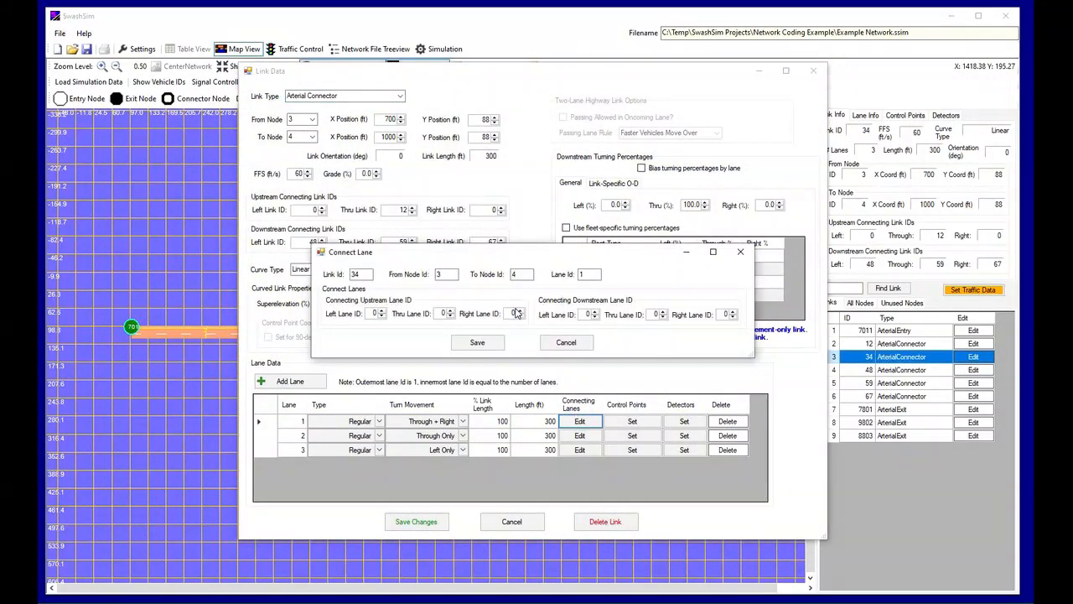
click(450, 310)
click(664, 311)
click(732, 312)
click(477, 342)
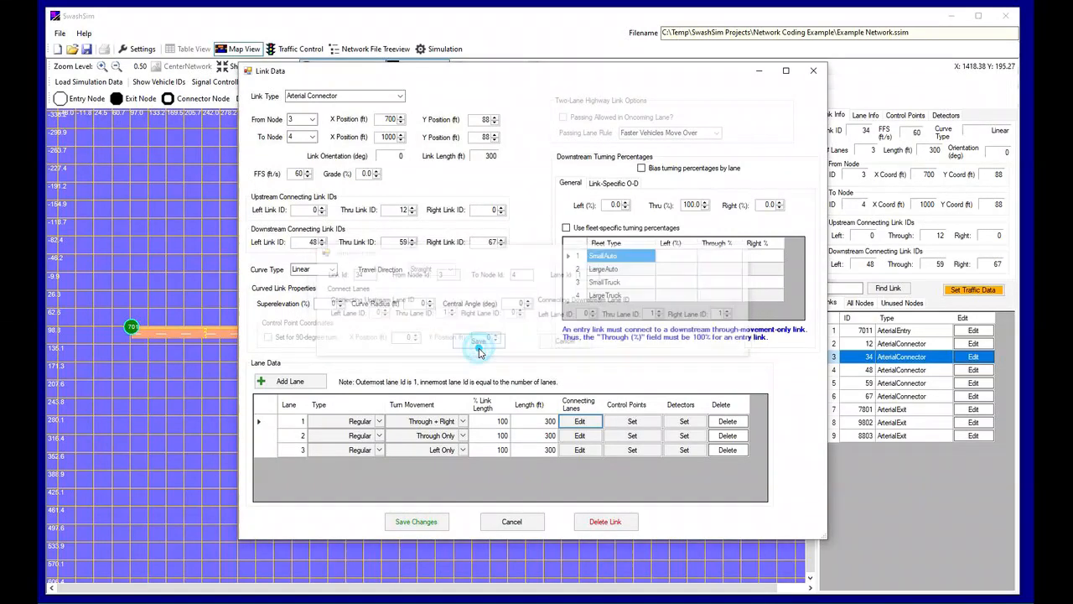
For lane 2 of link 34, set both the upstream and downstream through lane IDs to 2 and save the lane connection
click(579, 435)
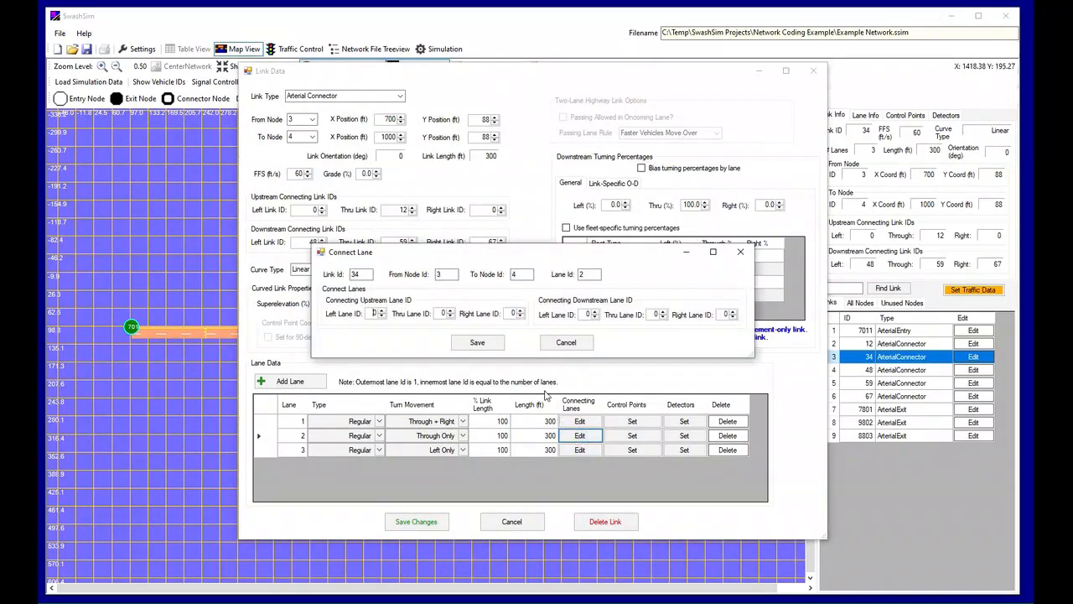
click(451, 310)
click(451, 310)
click(663, 312)
click(662, 312)
click(477, 342)
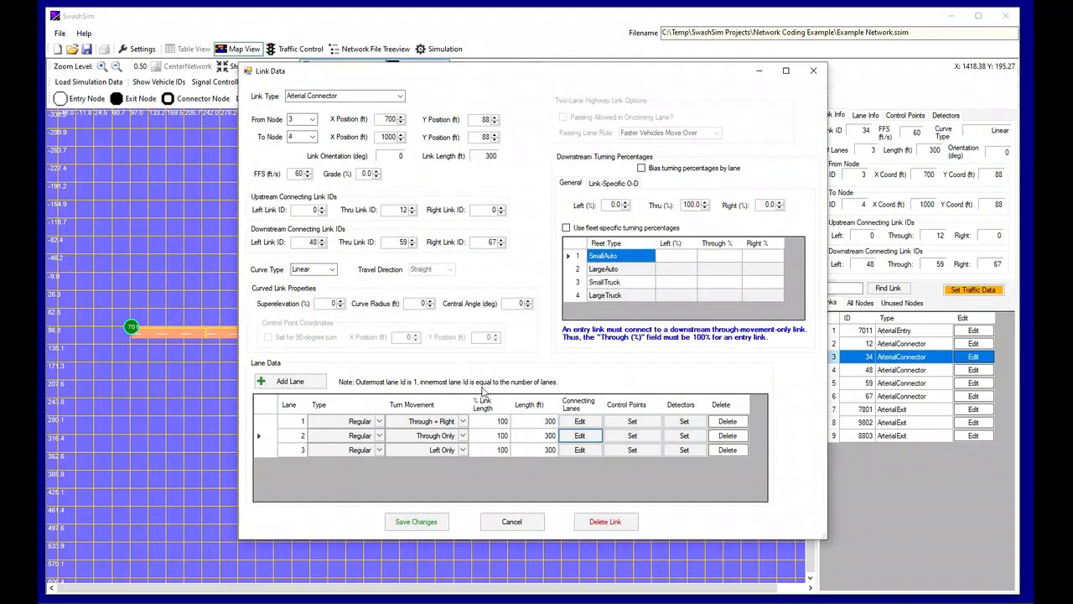
For lane 3 of link 34, set the connecting downstream left lane ID to 1, and save the lane connection and the link
click(589, 452)
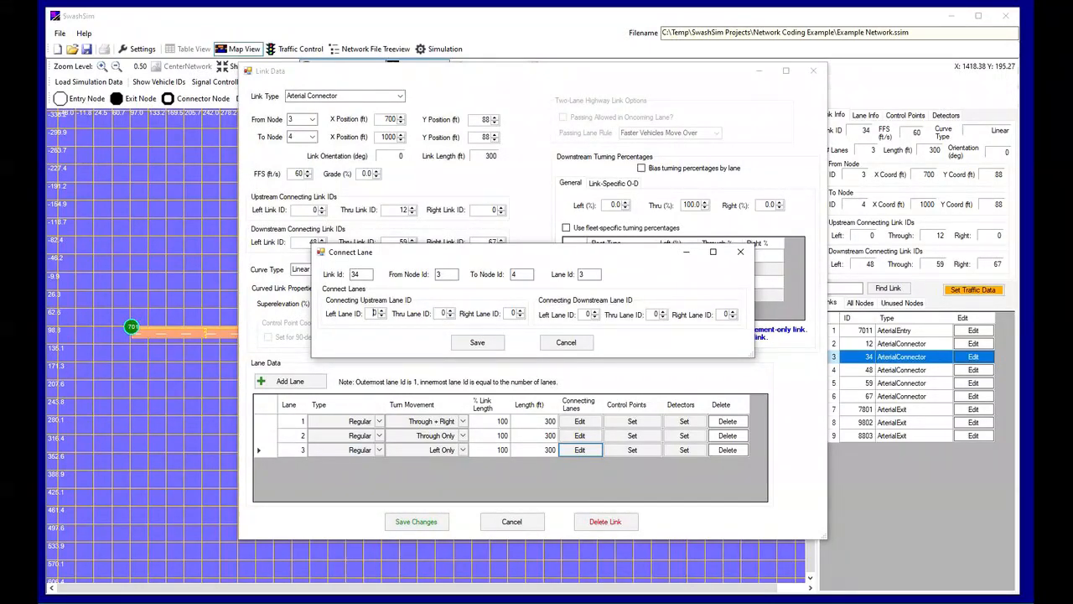
click(595, 312)
click(477, 342)
click(417, 520)
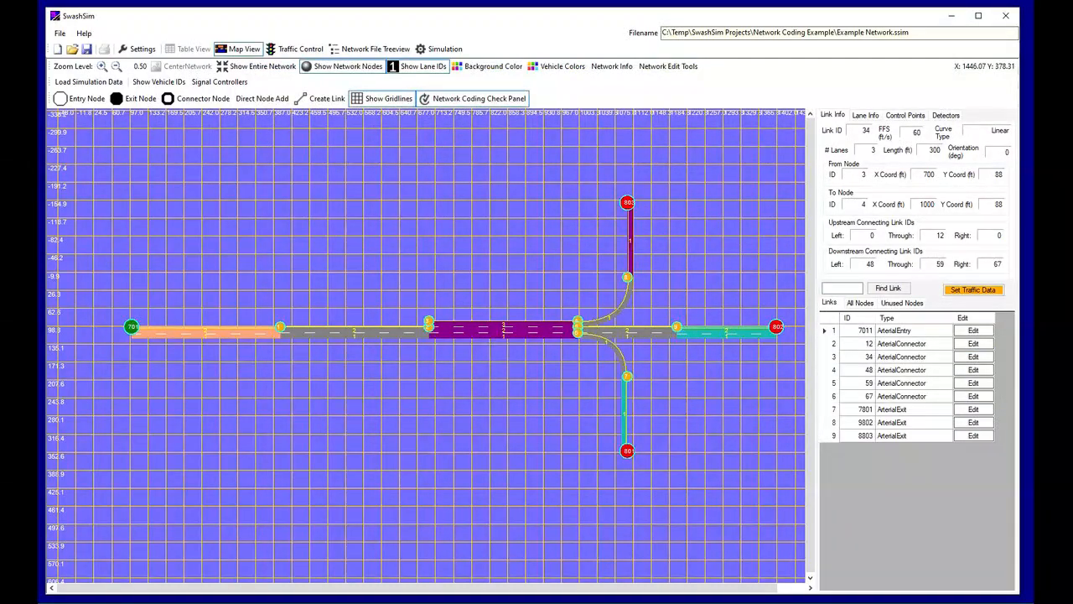
For lane 1 of link 48, set both the upstream and downstream through lane IDs to 1 and save the lane connection
click(974, 371)
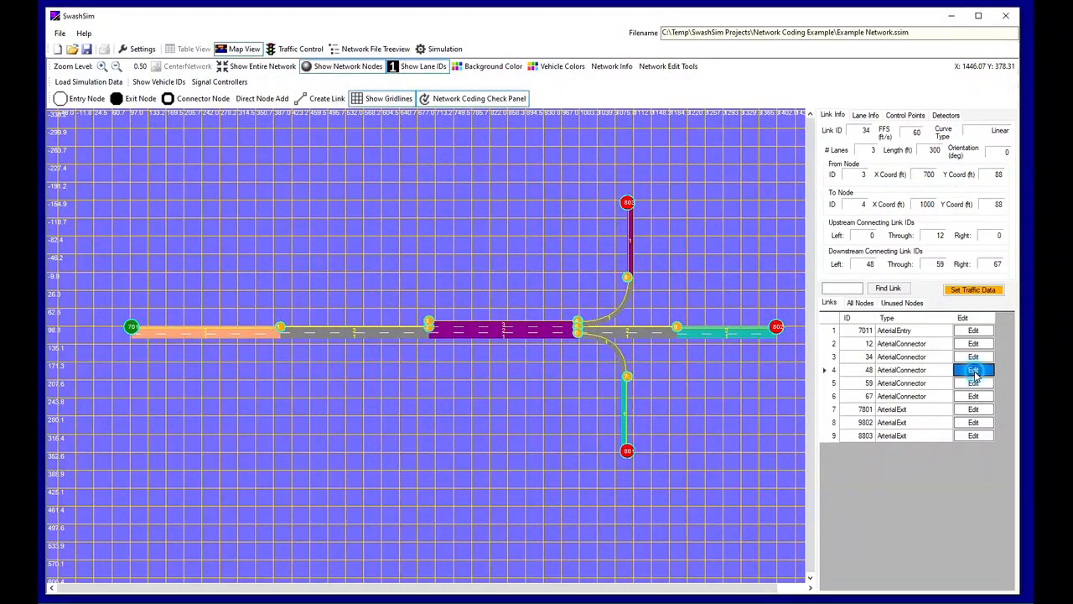
click(591, 424)
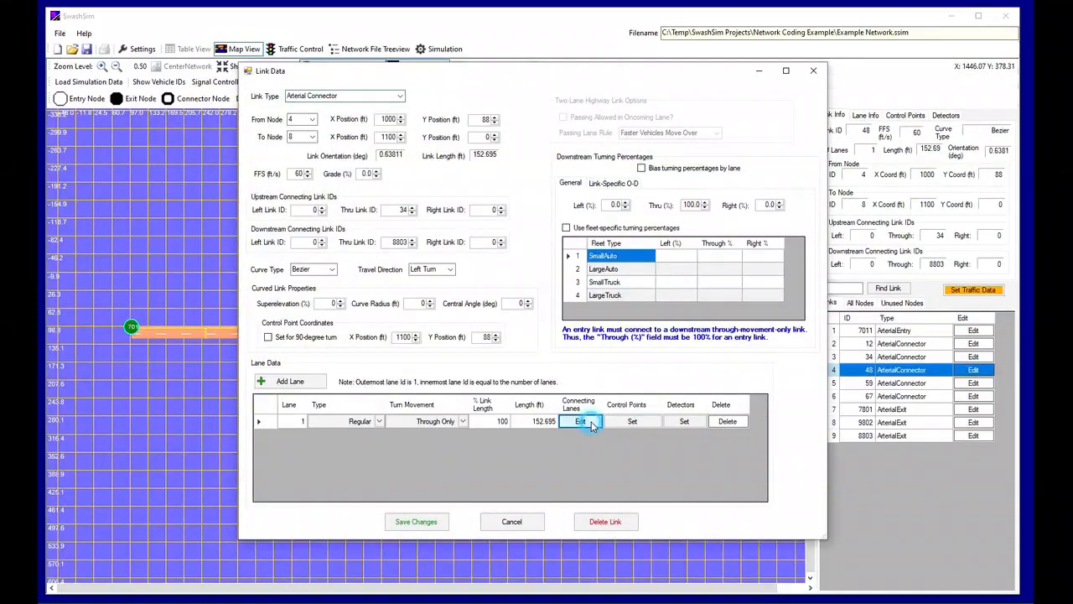
click(450, 311)
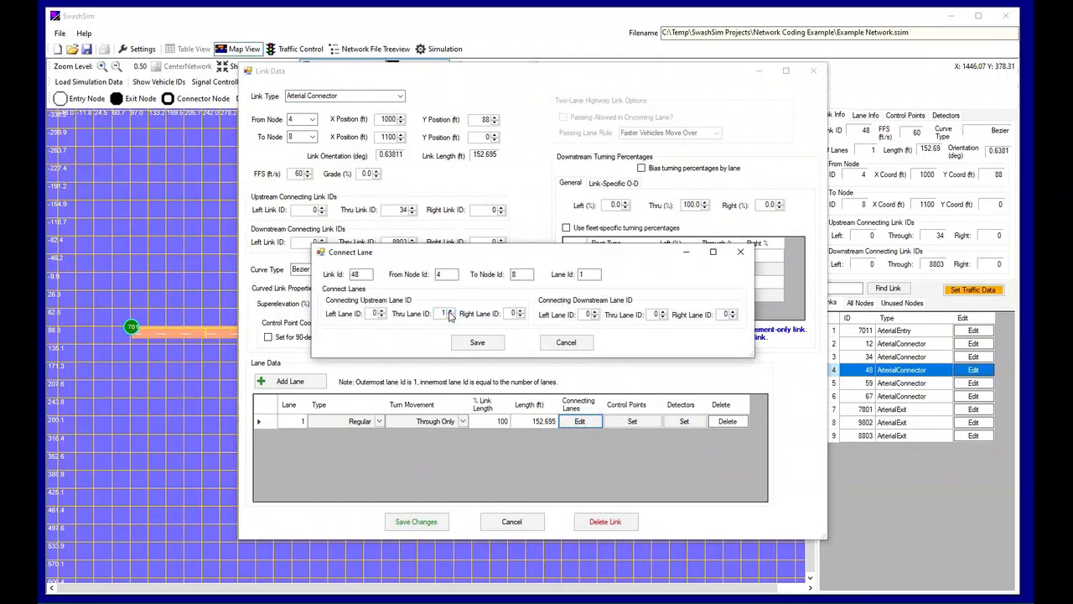
click(663, 312)
click(497, 344)
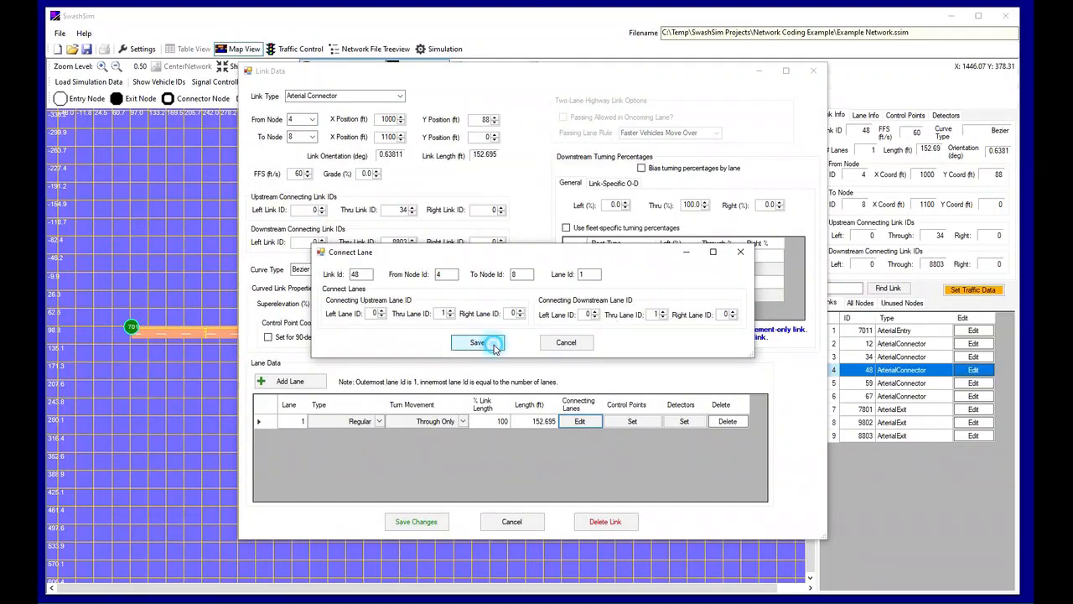
Save link 48, and set both the upstream and downstream through lane IDs to 1 for lane 1 of link 59
click(420, 520)
click(972, 382)
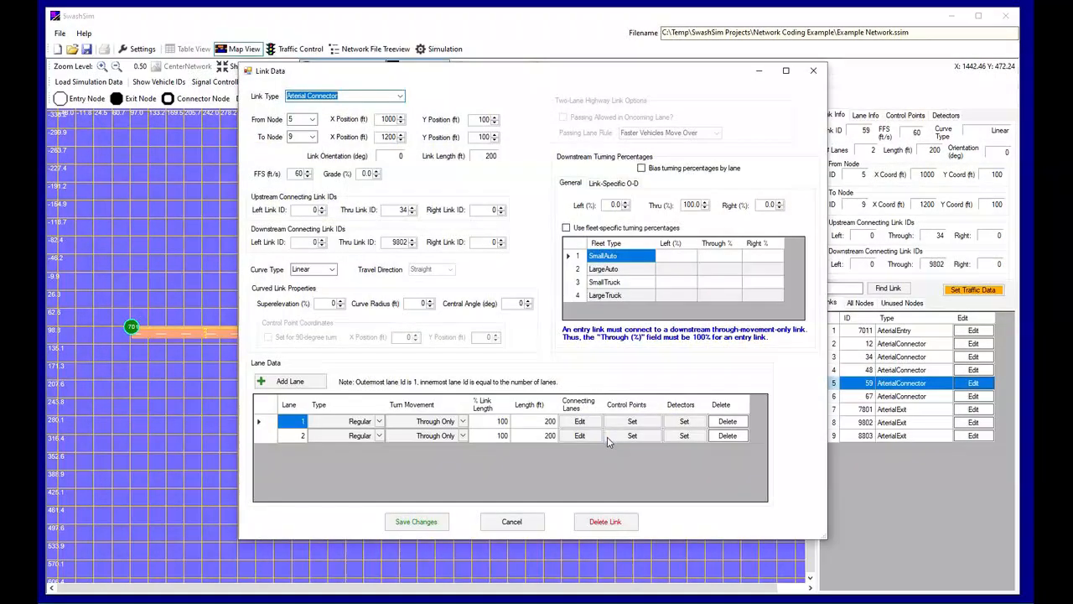
click(579, 422)
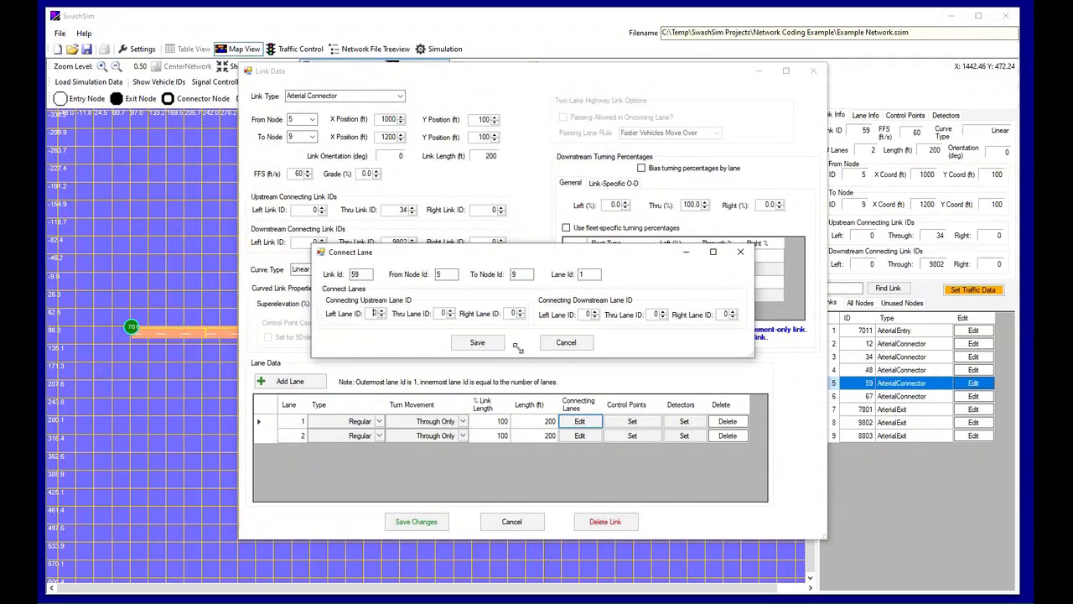
click(451, 310)
click(477, 342)
For lane 2 of link 59, set both the upstream and downstream through lane IDs to 2, and save the lane connection and the link
click(579, 435)
click(450, 311)
click(450, 311)
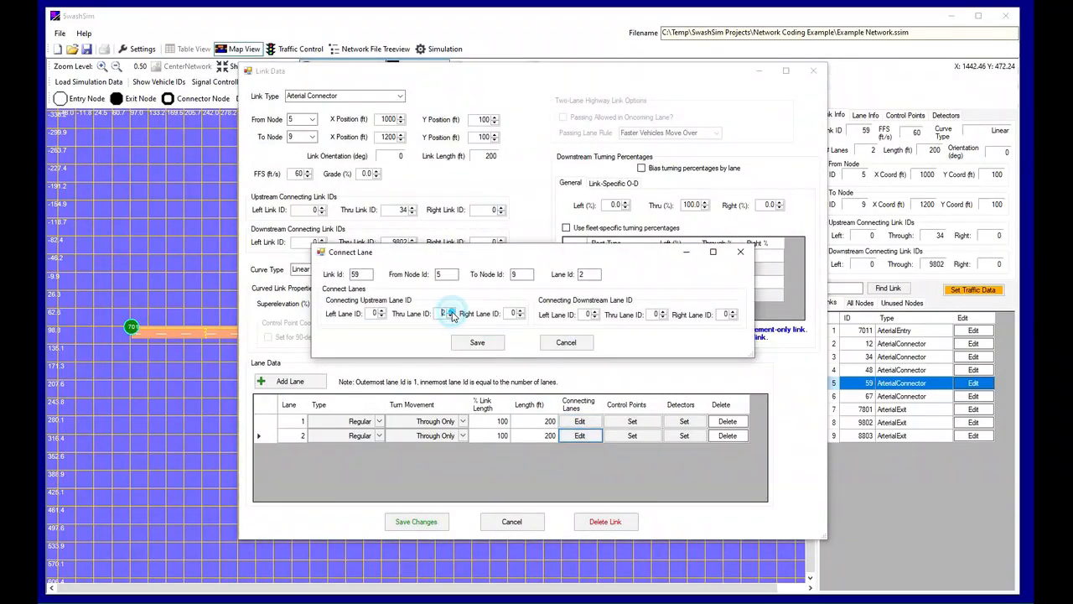
click(666, 313)
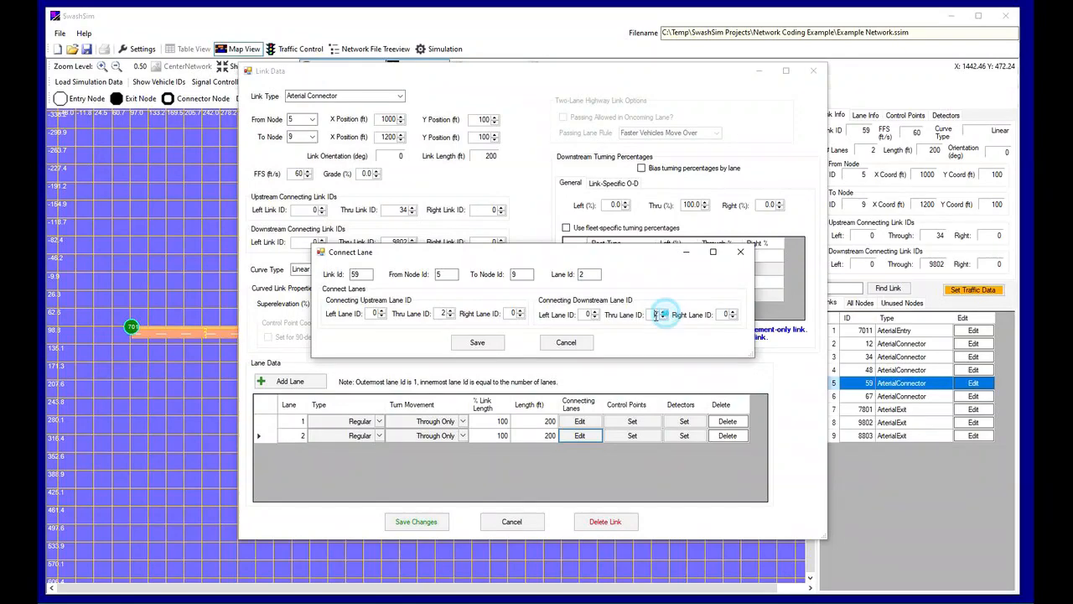
click(477, 342)
click(419, 520)
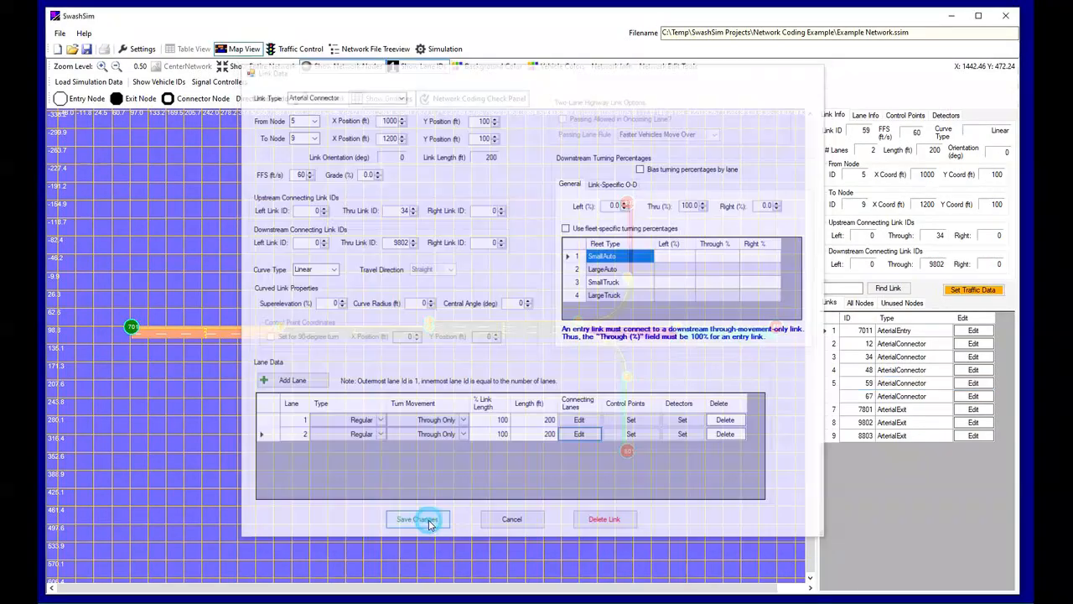
For lane 1 of link 67, set both the upstream and downstream through lane IDs to 1, and save the lane connection and the link
click(984, 399)
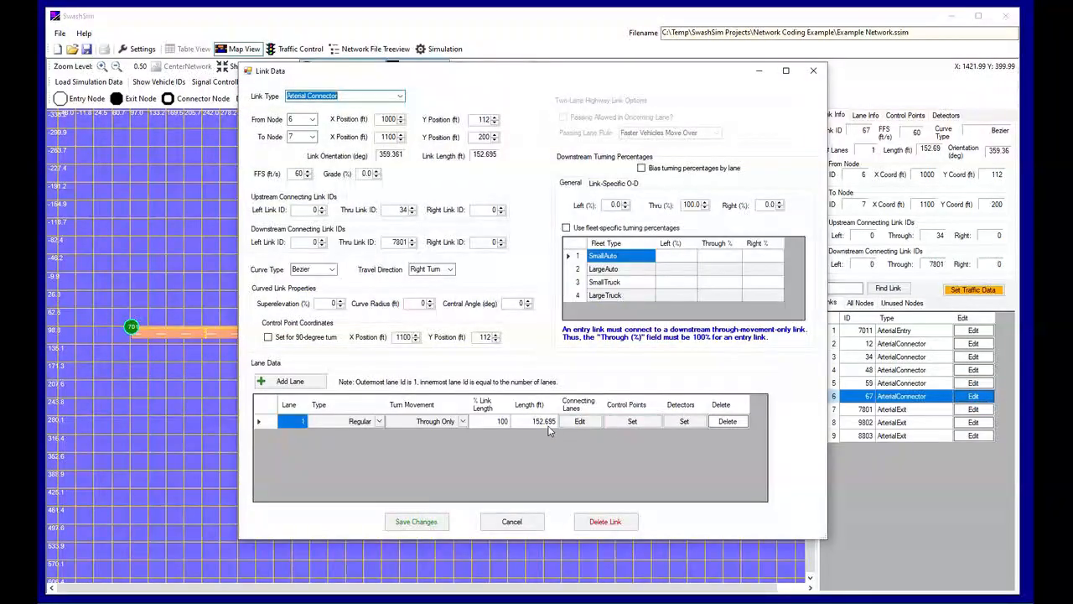
click(579, 421)
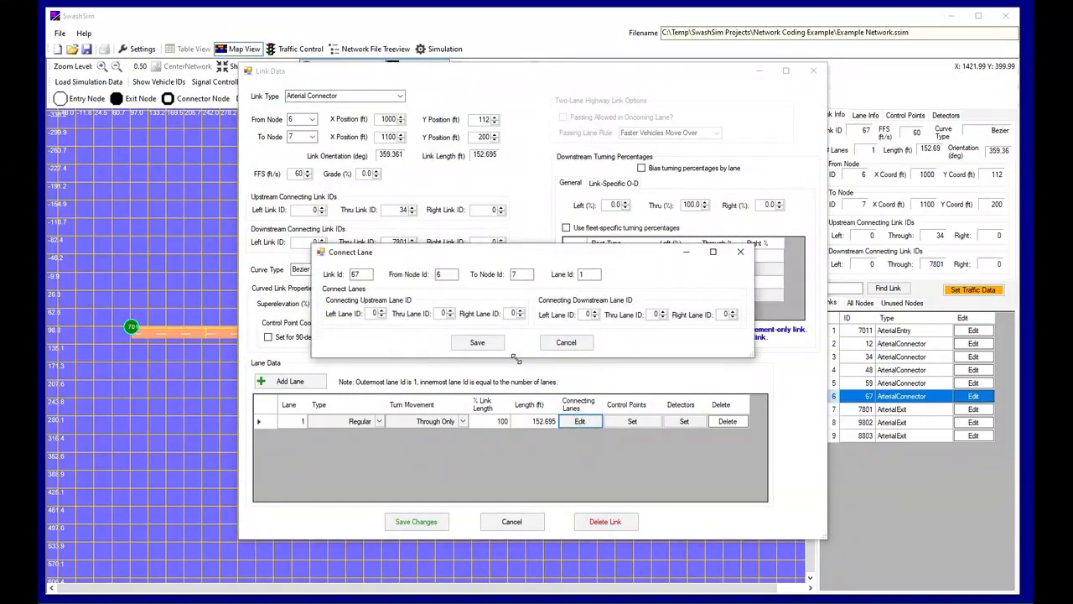
click(451, 311)
click(664, 312)
click(477, 343)
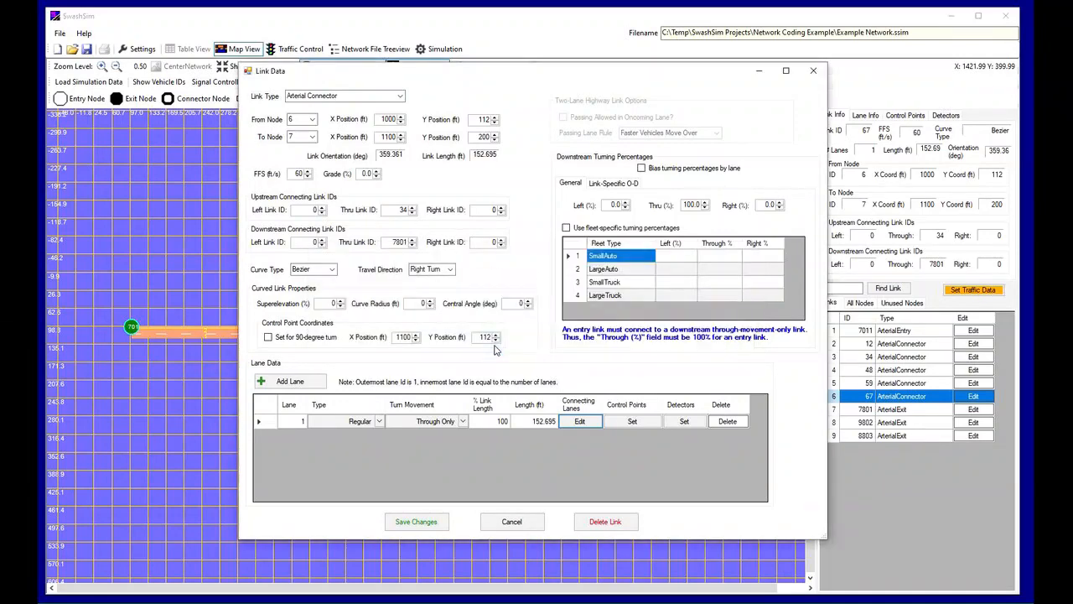
click(417, 521)
For lane 1 of exit link 7801, set the upstream through lane ID to 1, and save the lane connection and the link
click(972, 409)
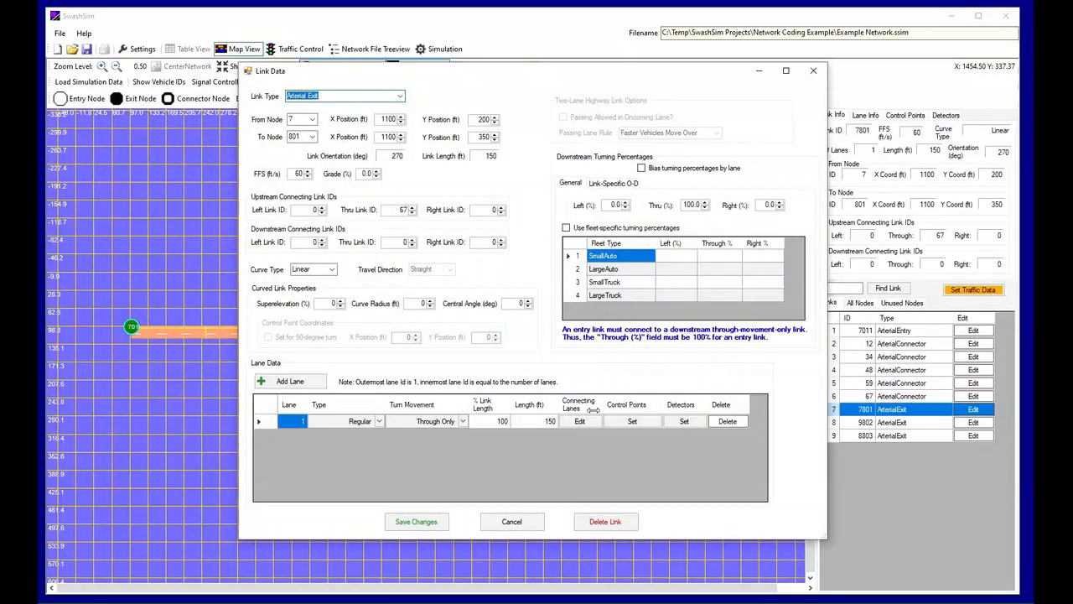
click(579, 421)
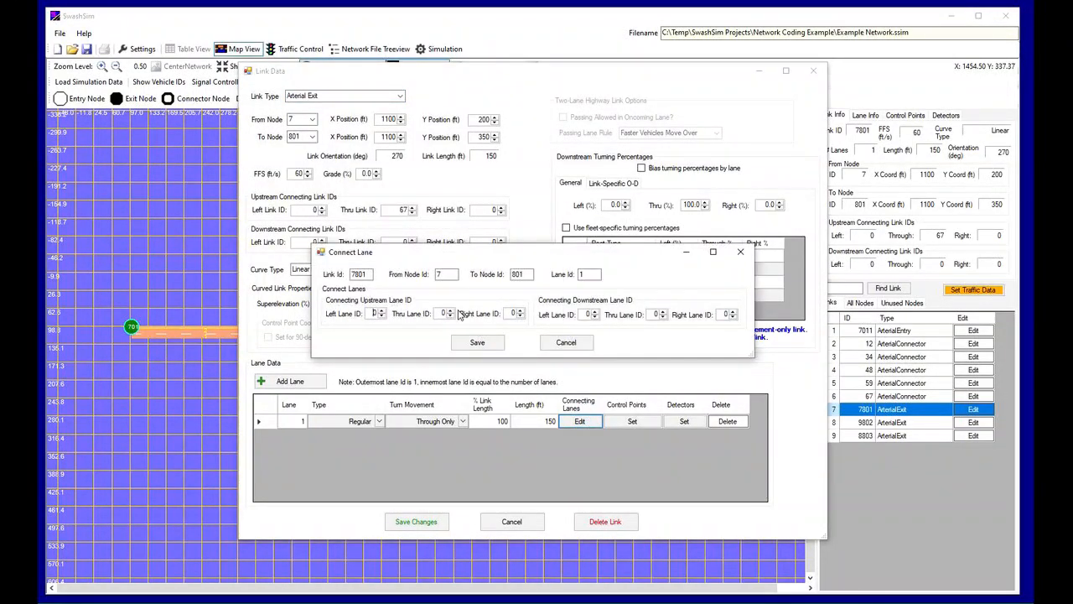
click(450, 310)
click(500, 344)
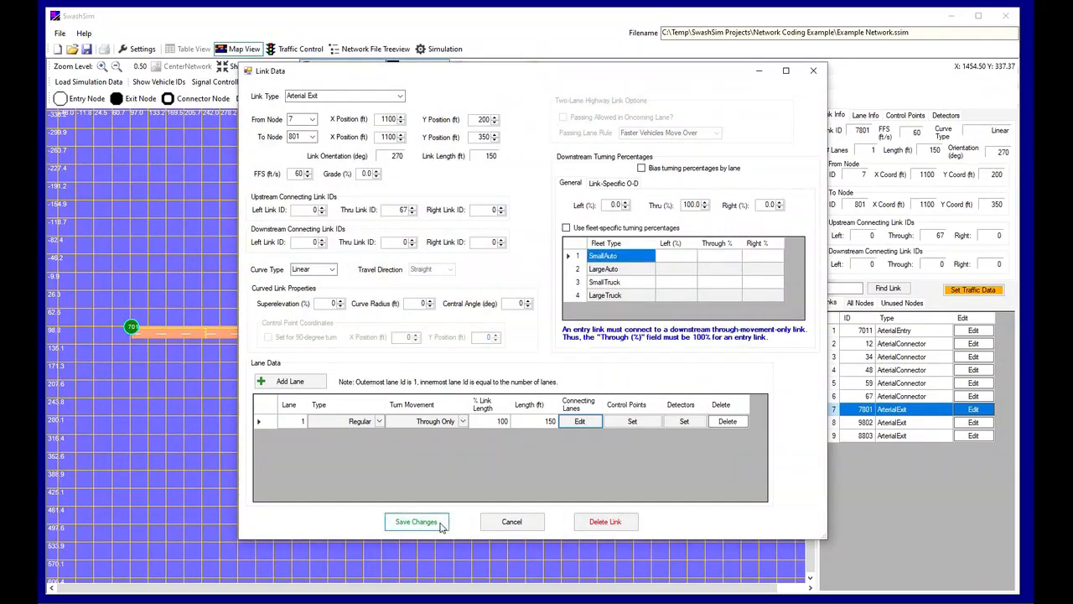
click(420, 521)
For lane 1 of exit link 9802, set the upstream through lane ID to 1 and save the lane connection
click(987, 427)
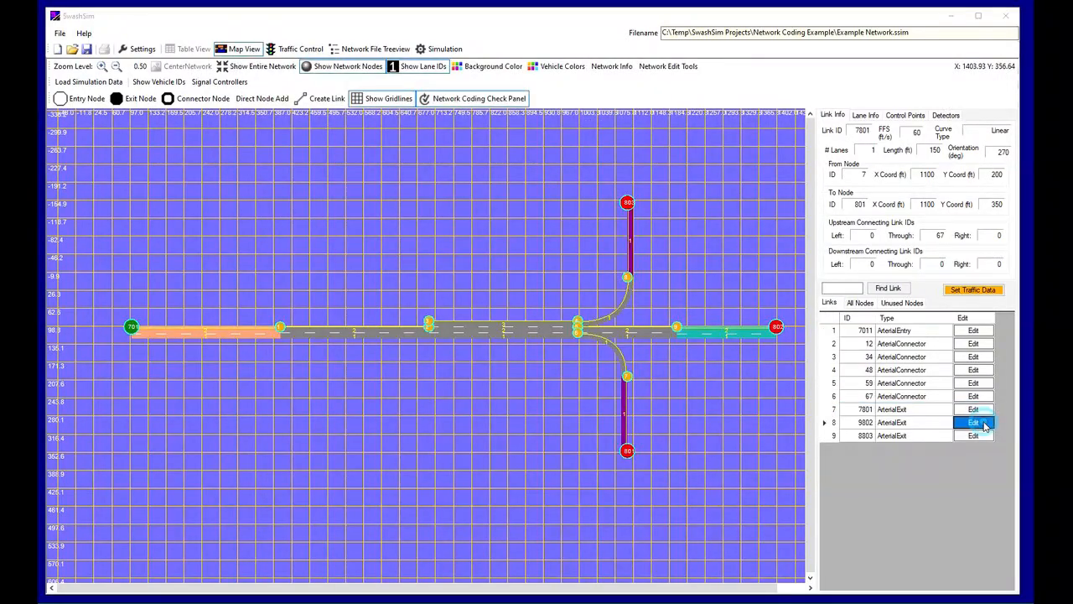
click(579, 421)
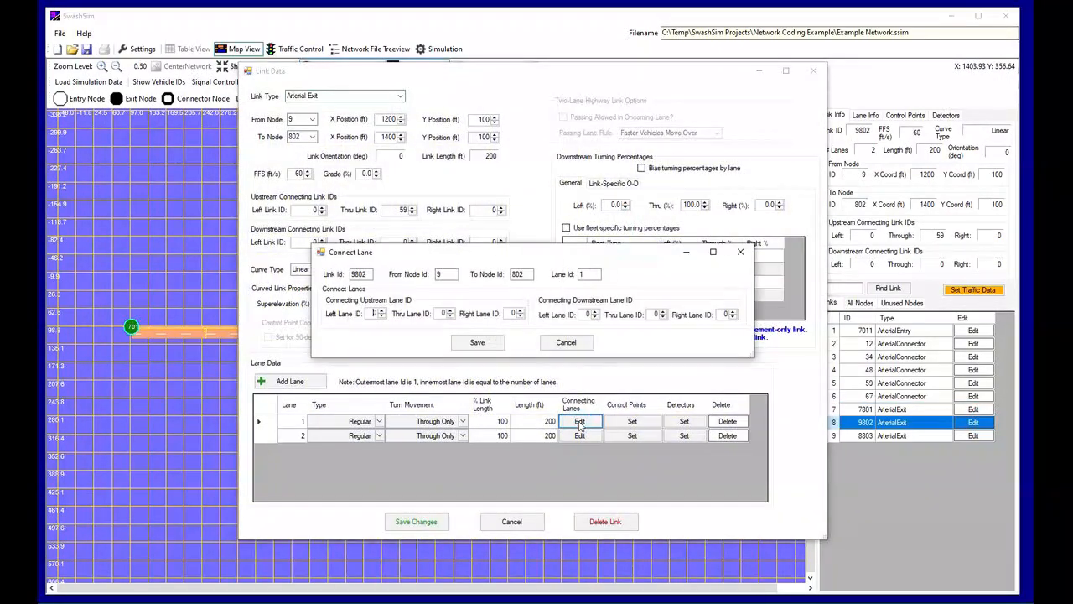
click(452, 310)
click(477, 342)
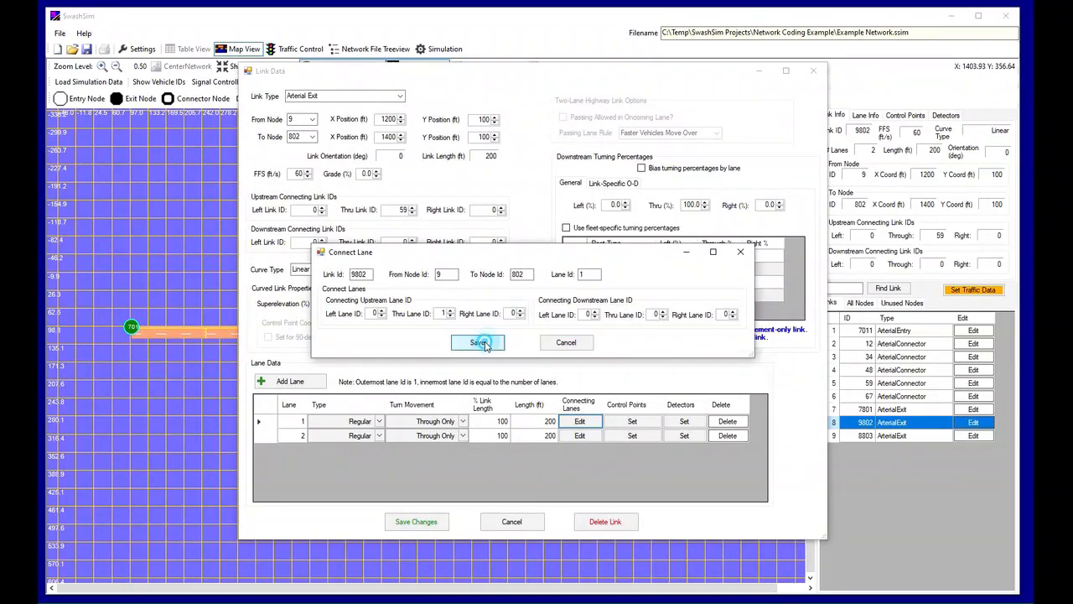
Set the connecting upstream through lane ID for lane 2 of exit link 9802, and save the lane connection and the link
click(579, 435)
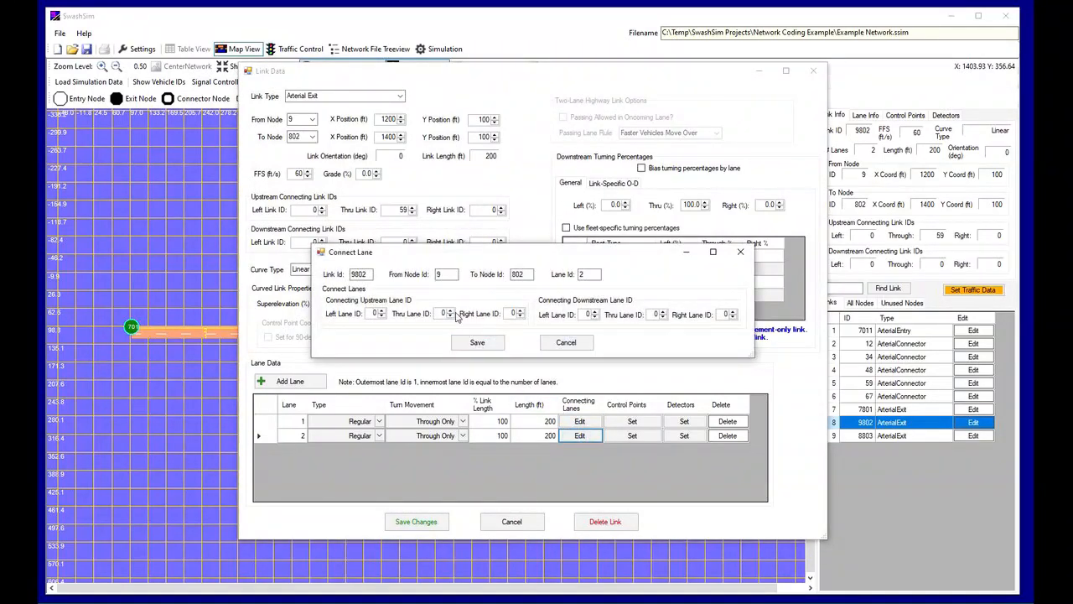
click(452, 311)
click(477, 342)
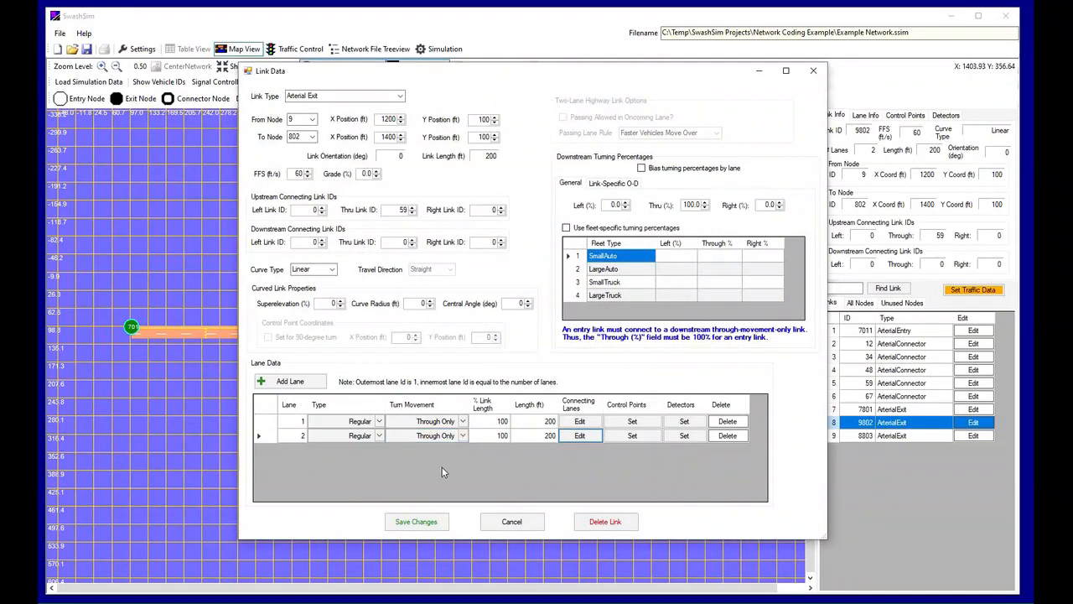
click(437, 523)
For lane 1 of exit link 8803, set the upstream through lane ID to 1, and save the lane connection and the link
click(974, 435)
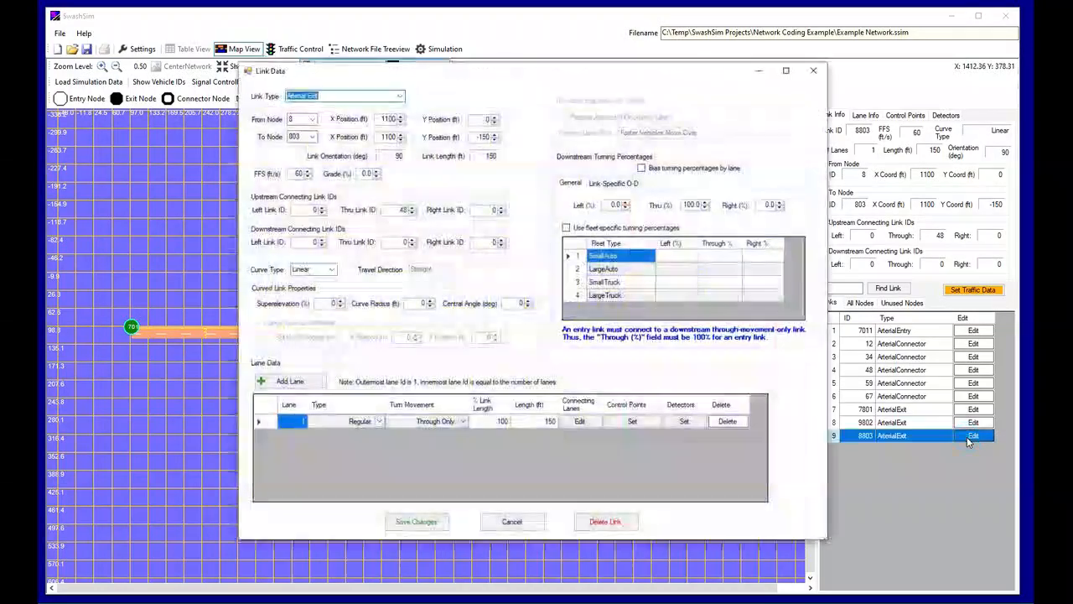
click(582, 422)
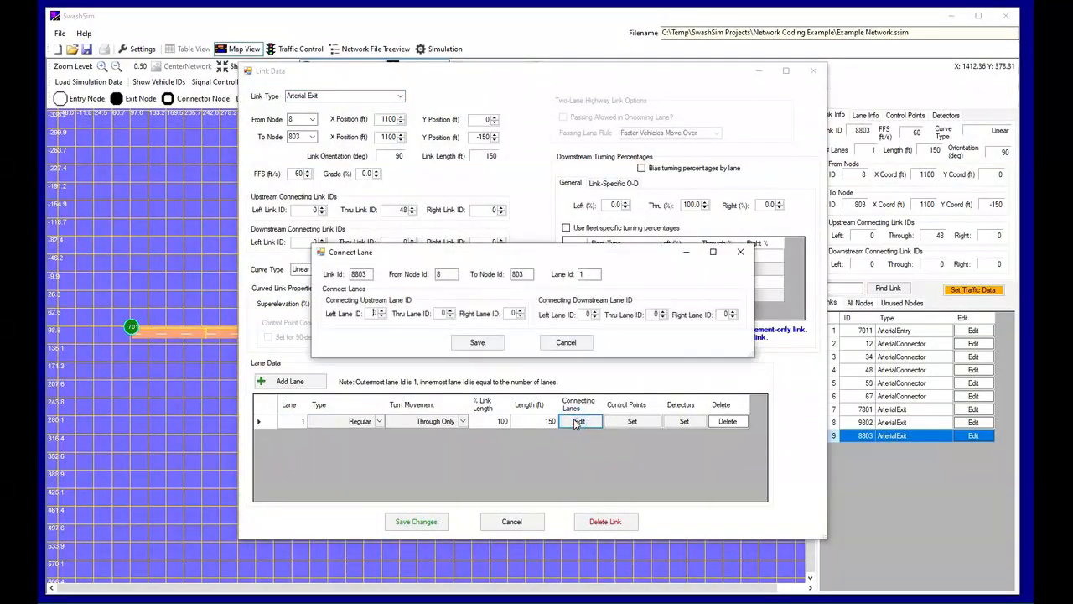
click(449, 311)
click(492, 347)
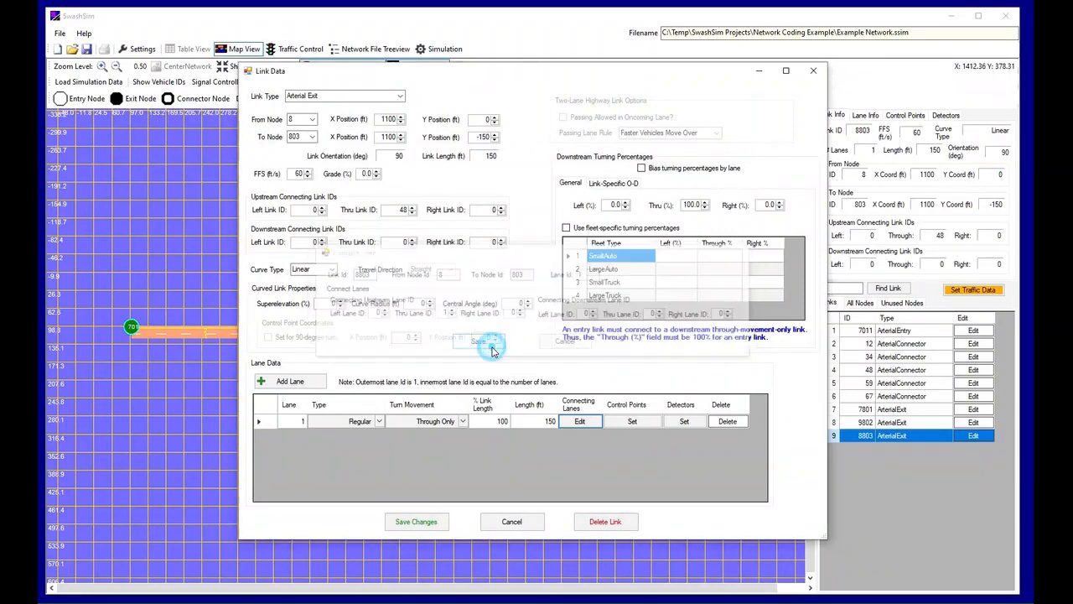
click(423, 527)
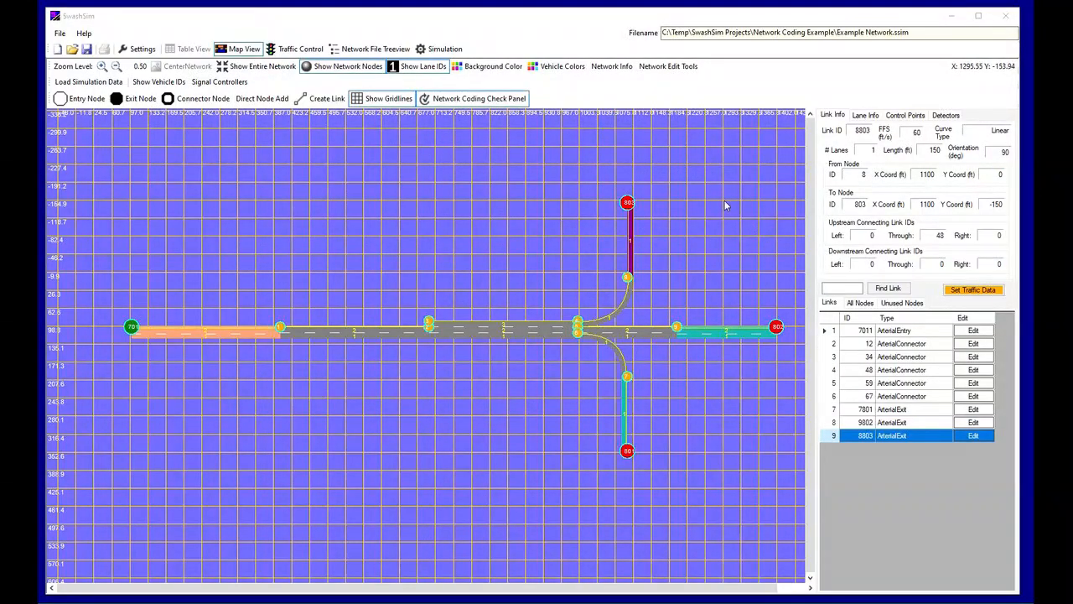
Check the whole network for coding errors and warnings
click(518, 99)
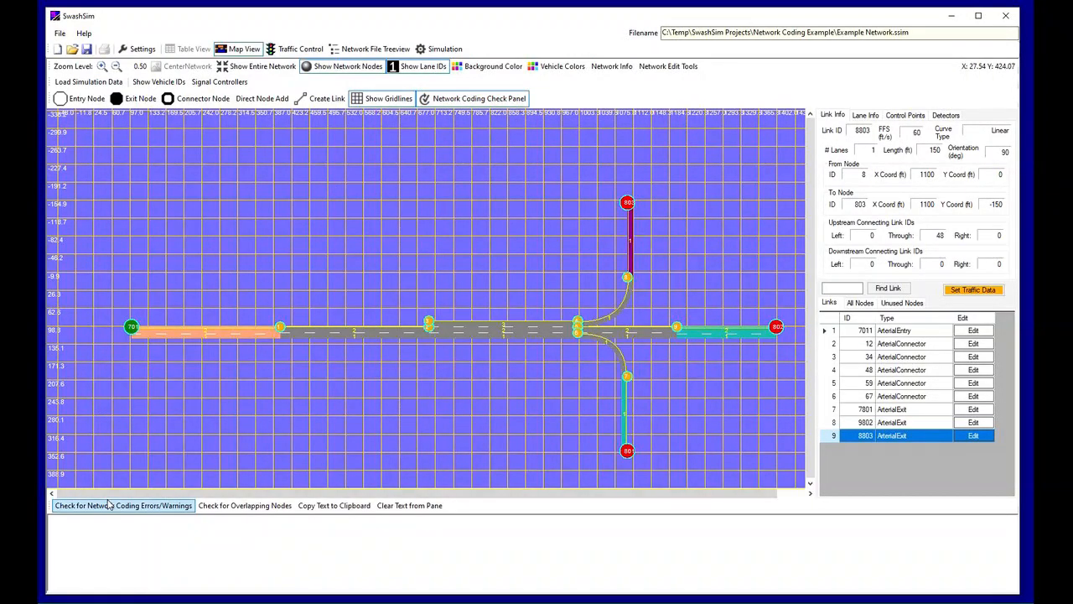
click(109, 504)
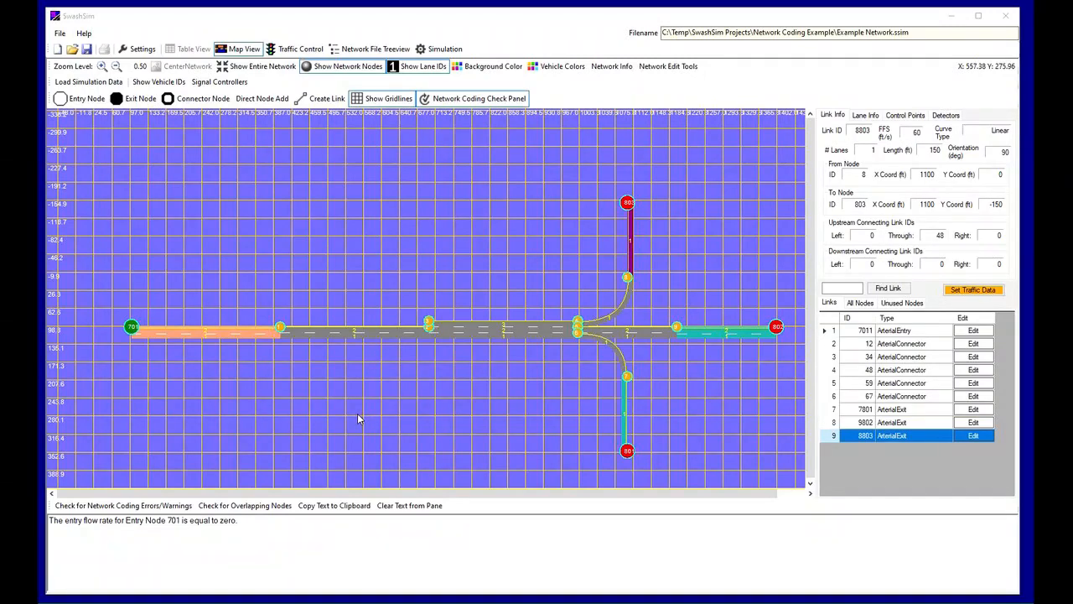
Set the entry flow rate of entry node 701 to 600 veh/h, save the traffic data, and recheck the network for coding errors
right_click(232, 341)
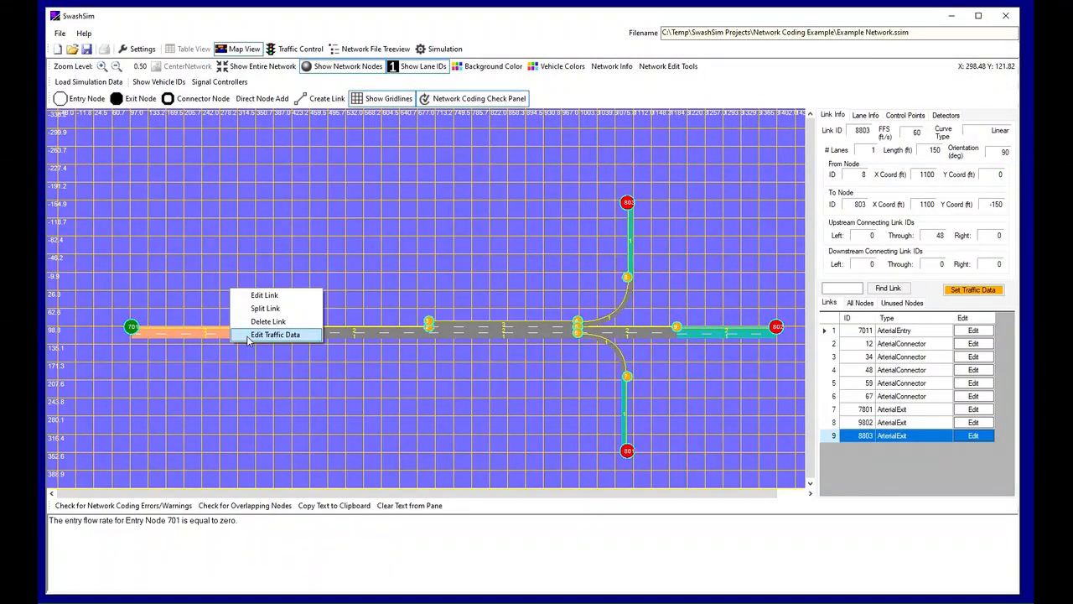
click(248, 335)
drag(179, 36, 526, 155)
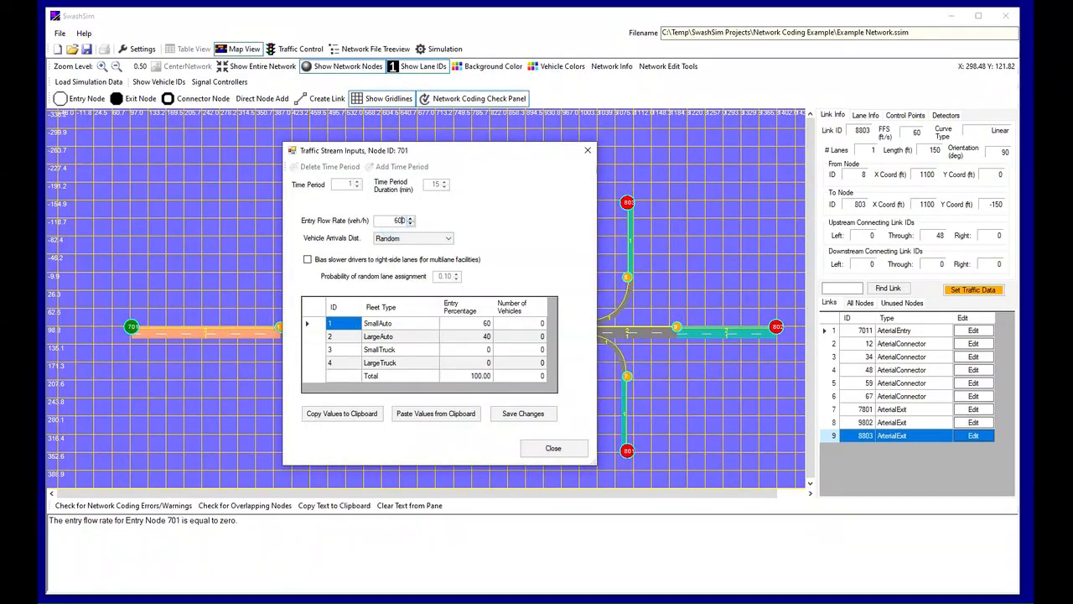
key(Tab)
click(527, 420)
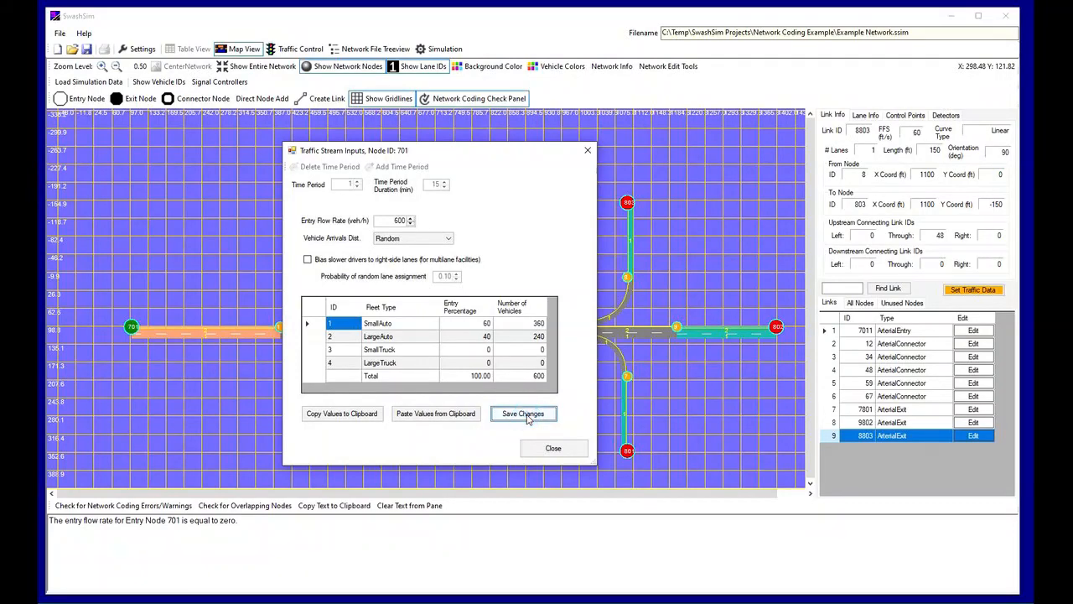
click(552, 448)
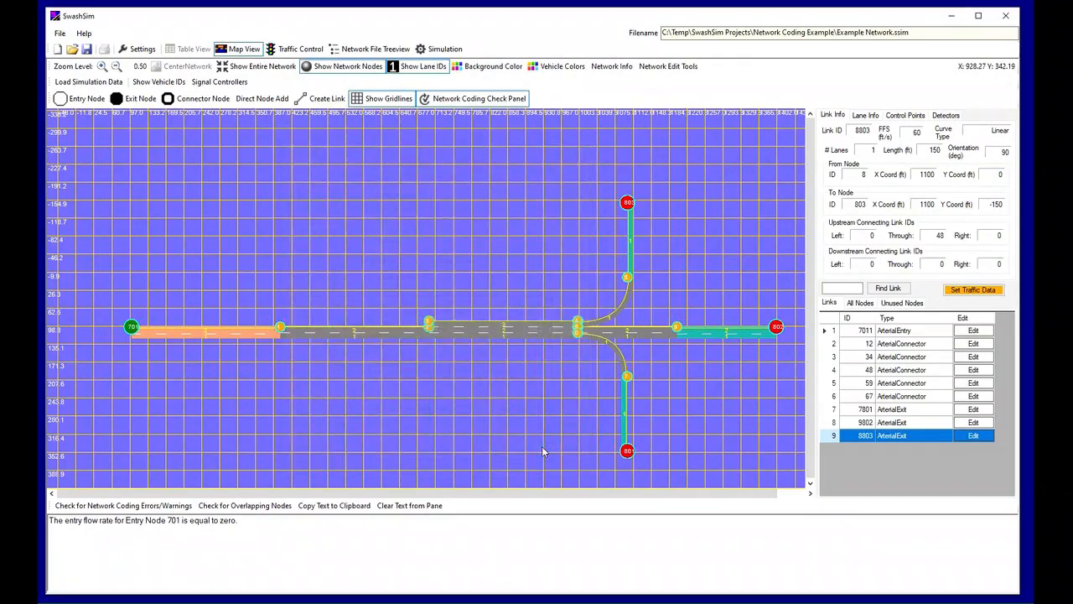
click(137, 506)
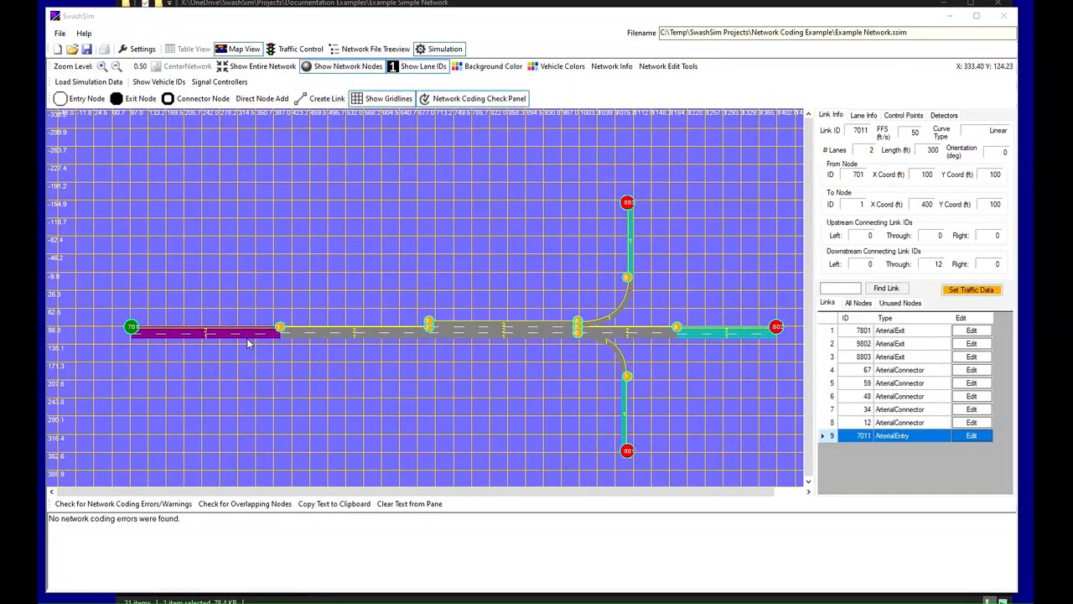
Review the link data of links 7011, 12, 34 and 59, including their free-flow speeds, without changing anything
click(960, 437)
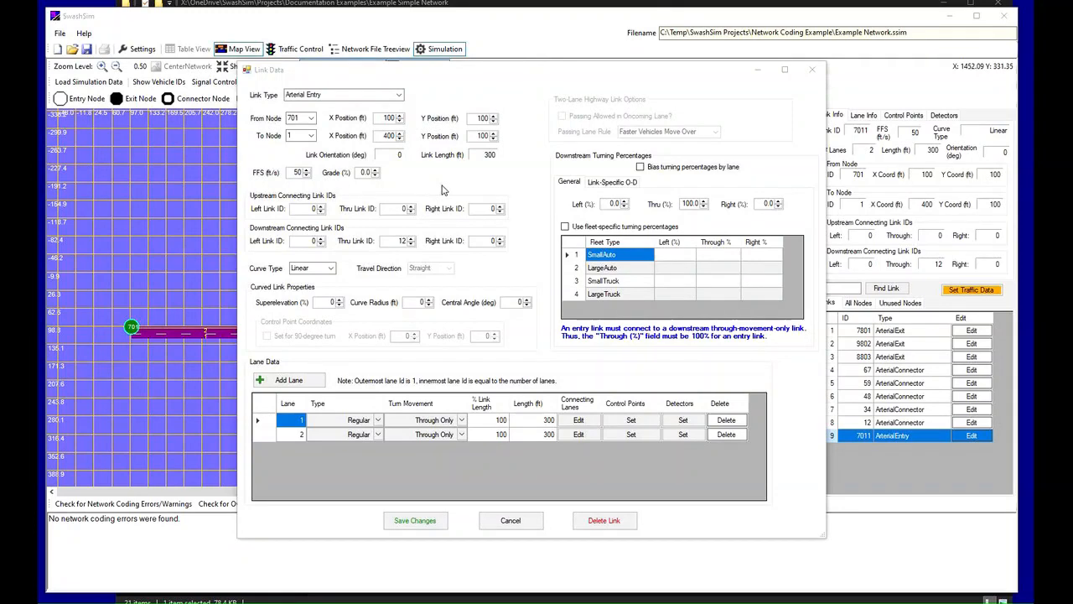
click(510, 520)
click(970, 424)
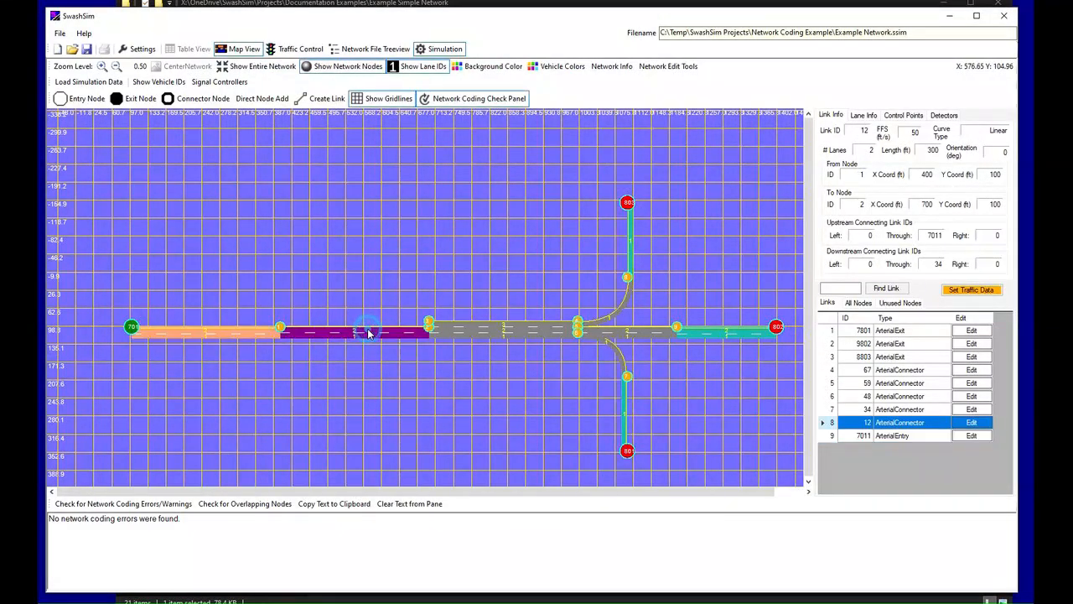
click(971, 422)
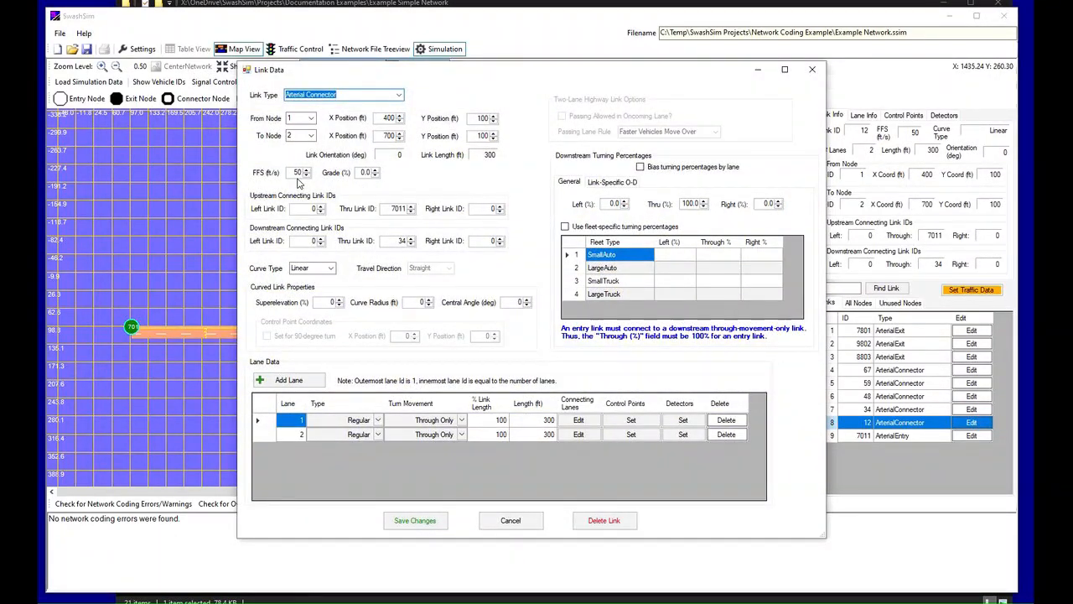
click(971, 409)
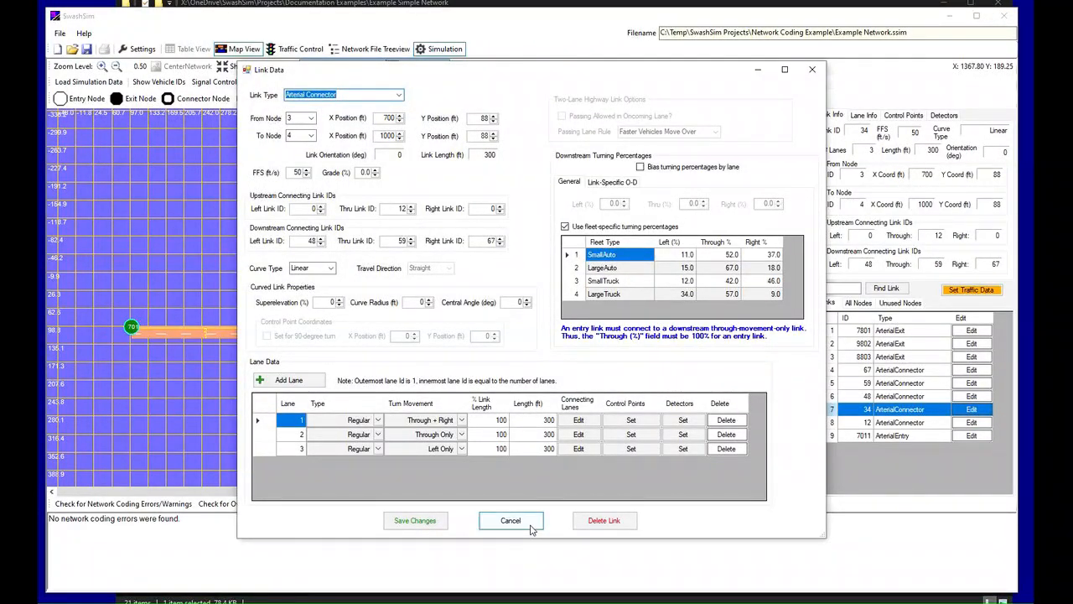
click(510, 519)
click(972, 382)
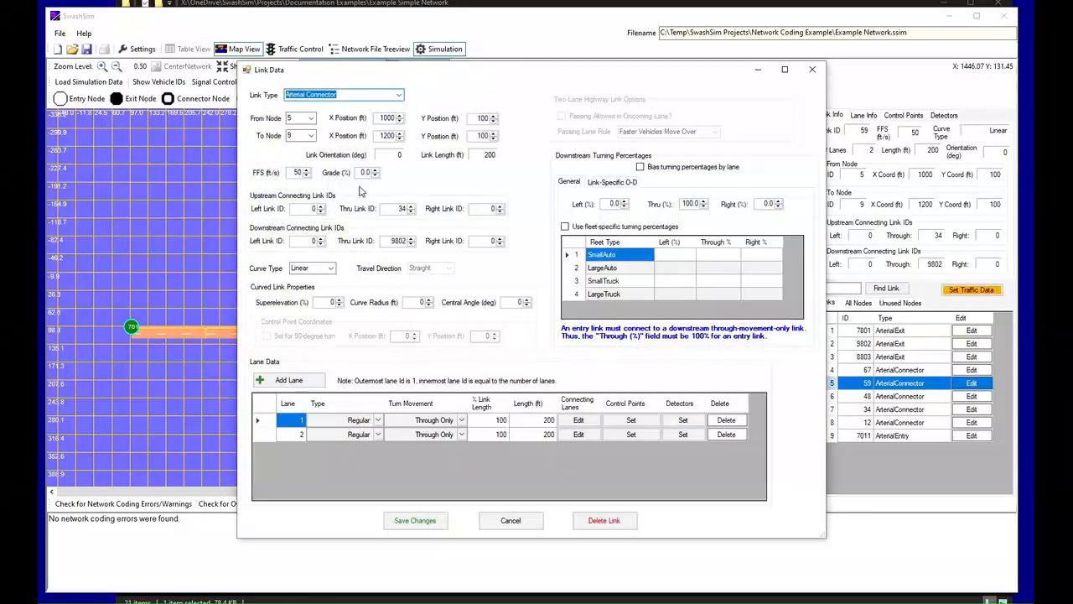
click(533, 518)
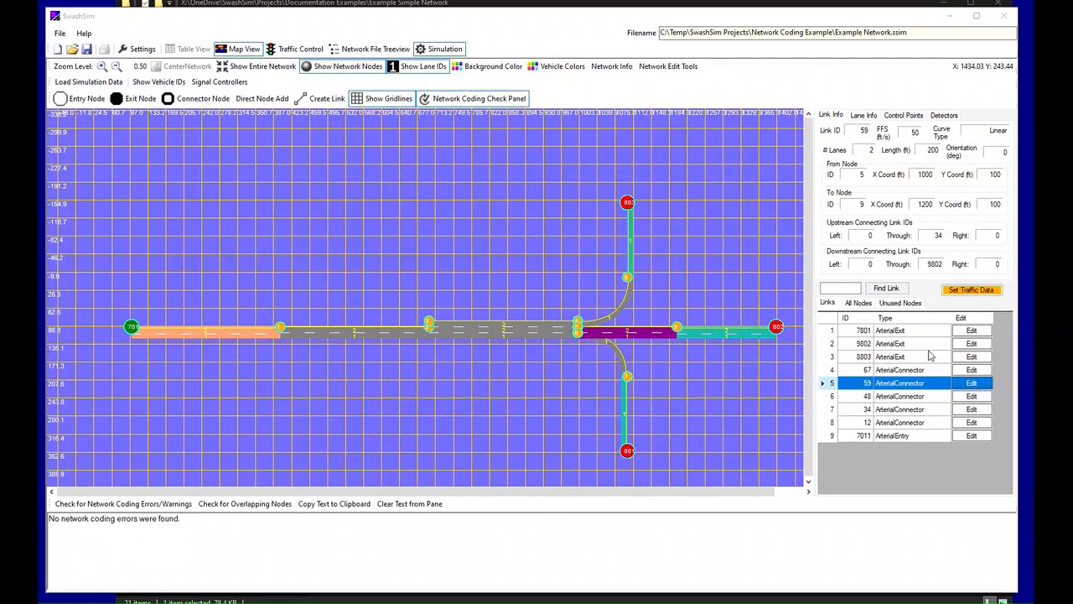
Examine the free-flow speeds of turning links 67 and 48, and the fleet-specific turning percentages of link 34
click(827, 370)
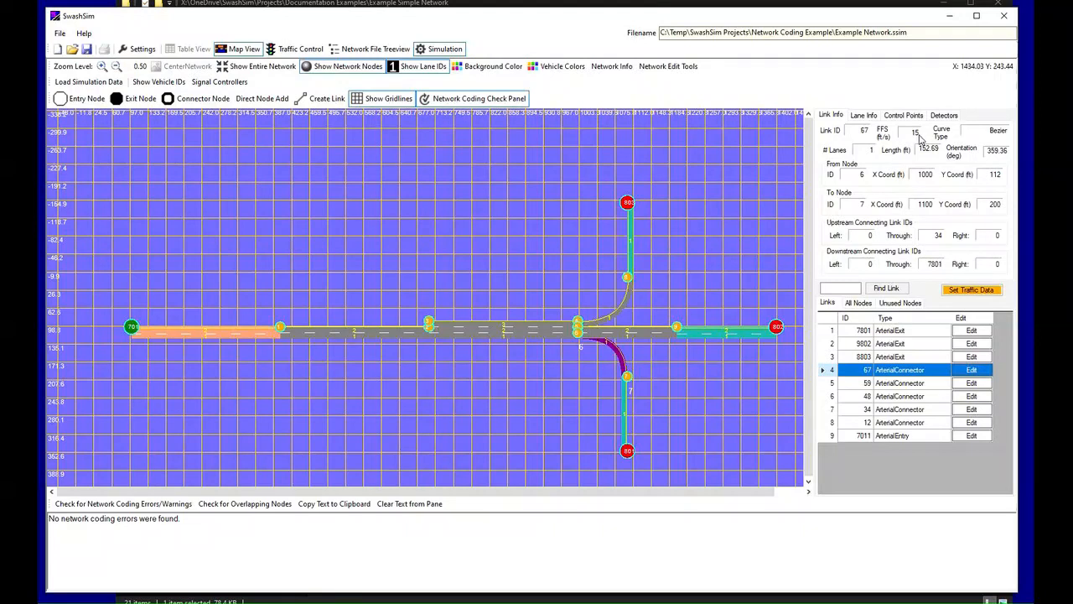
click(833, 397)
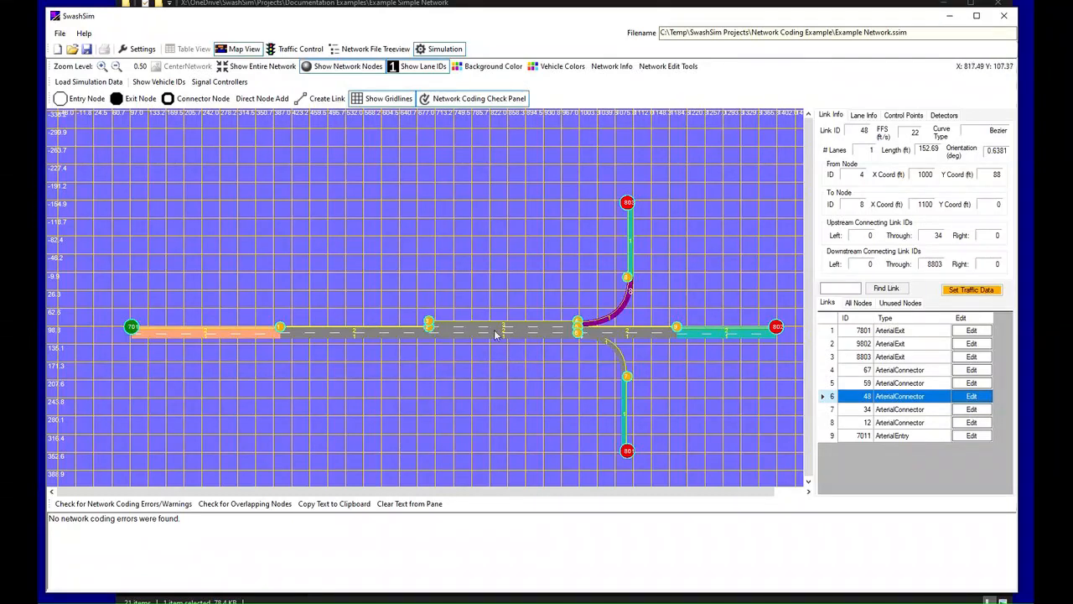
click(546, 332)
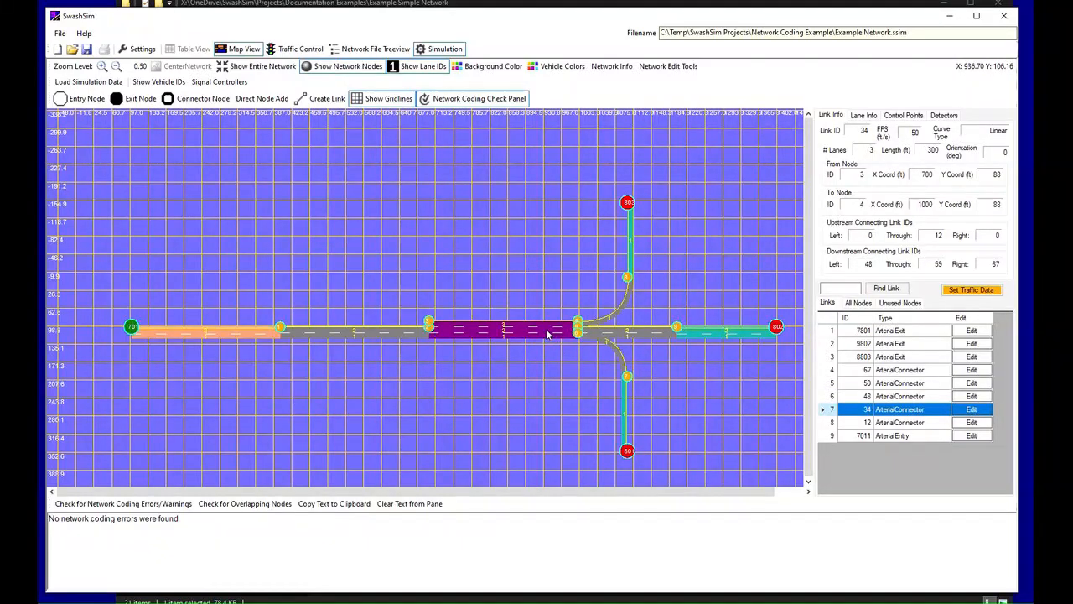
click(971, 409)
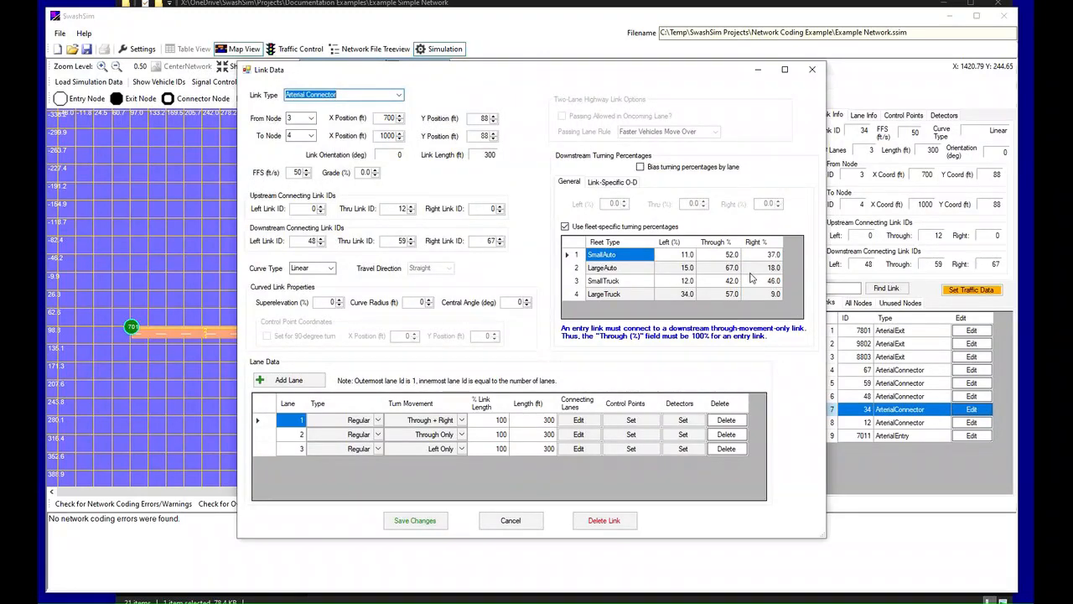
click(522, 517)
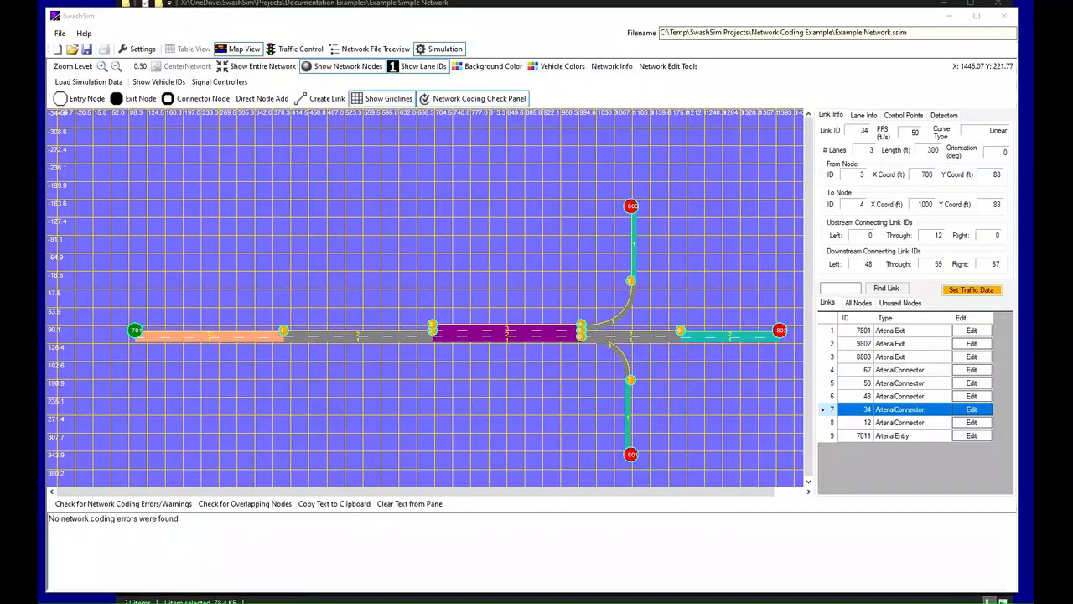